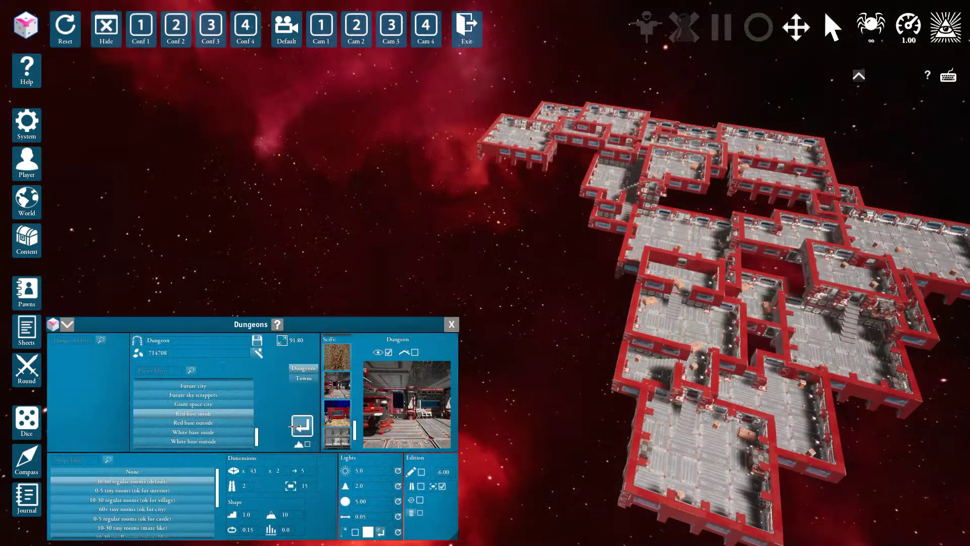
Step: Generate a new dungeon, then scroll the presets past Cave and Realistic dungeon to Viking village
left_click(301, 426)
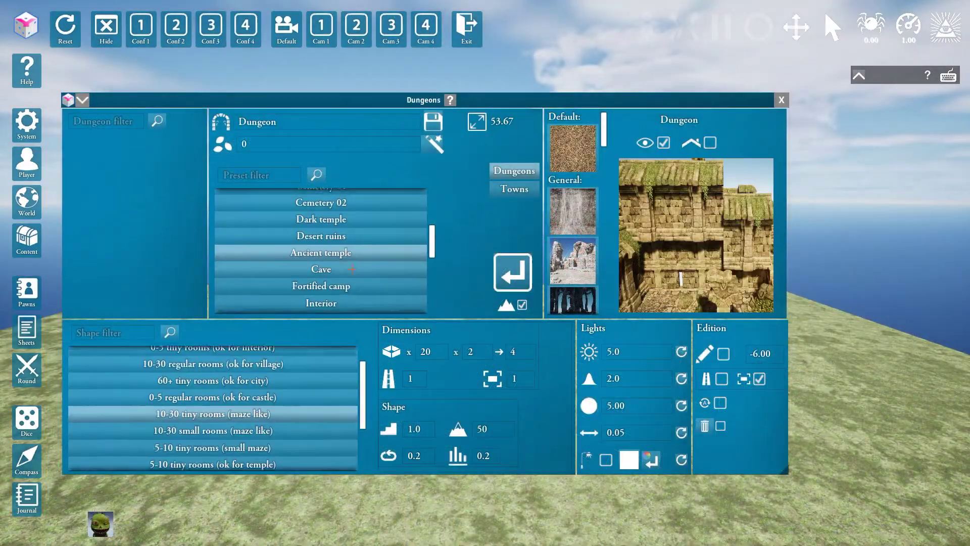
scroll(353, 273, "down", 3)
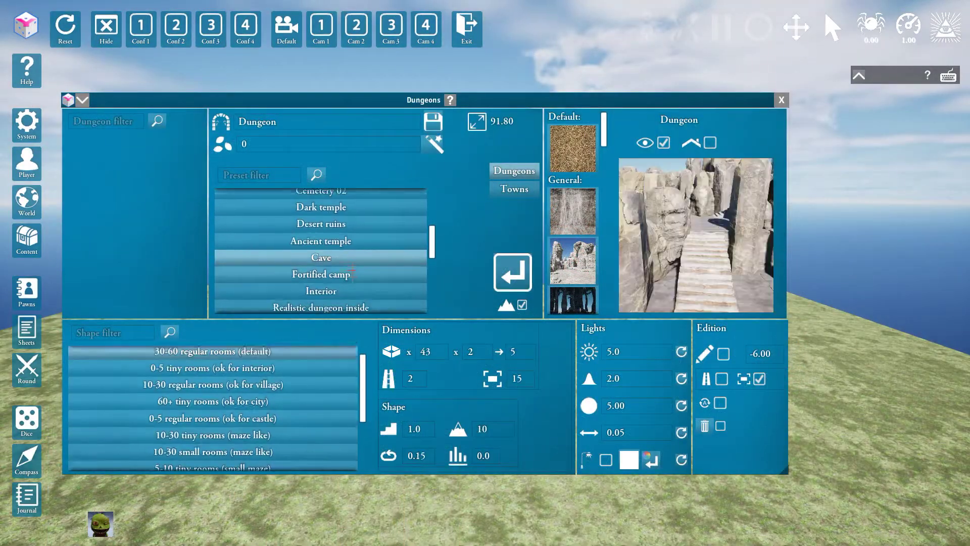
scroll(353, 274, "down", 4)
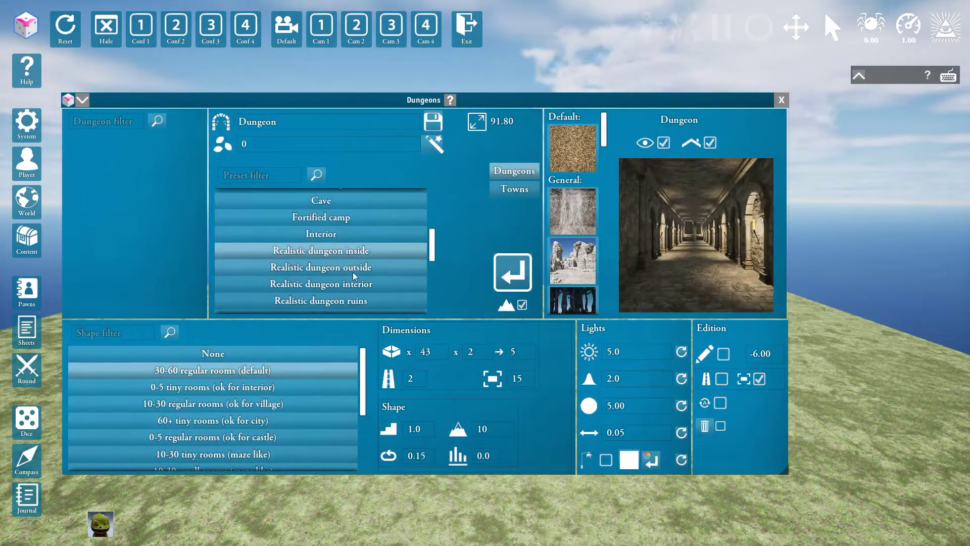
scroll(352, 271, "down", 2)
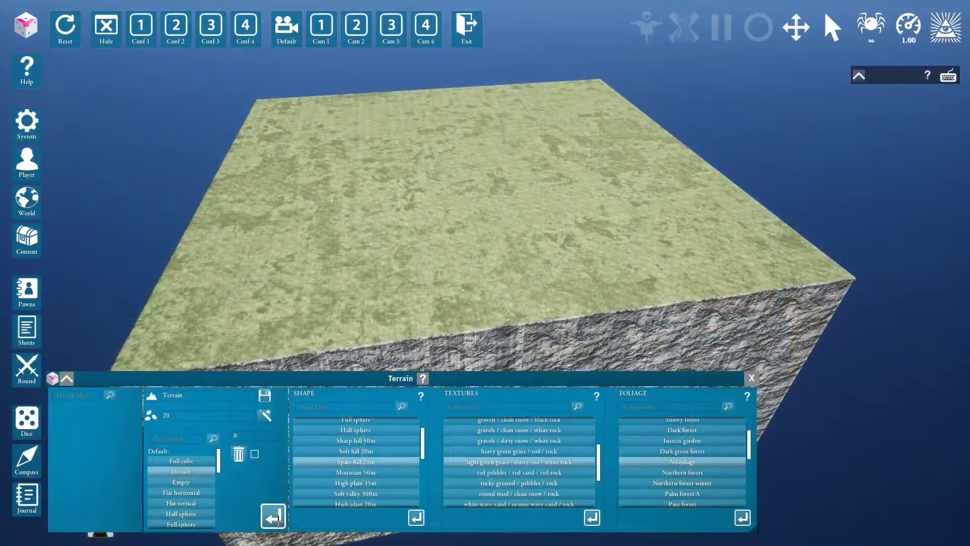
Step: Generate a new rocky landscape, then load the Cherry trees terrain preset
left_click(273, 516)
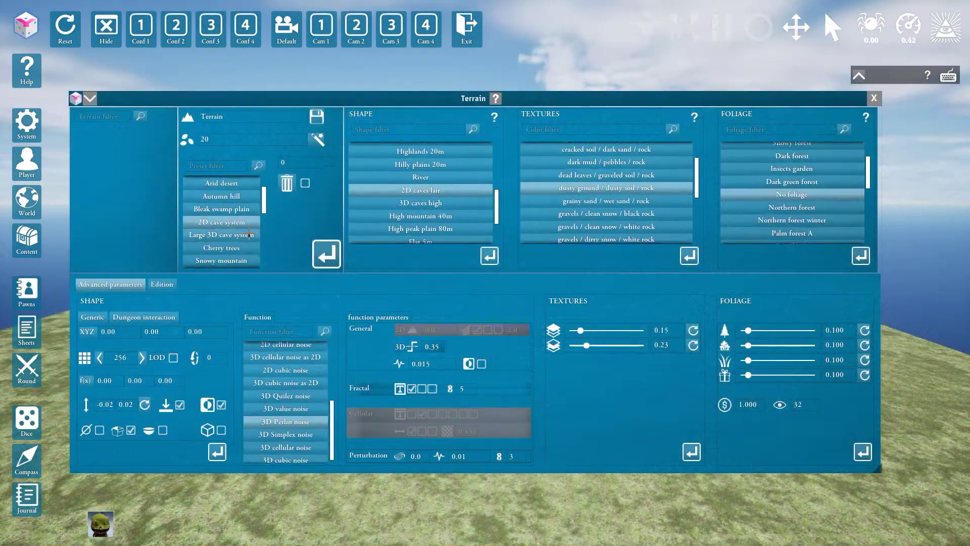
left_click(248, 234)
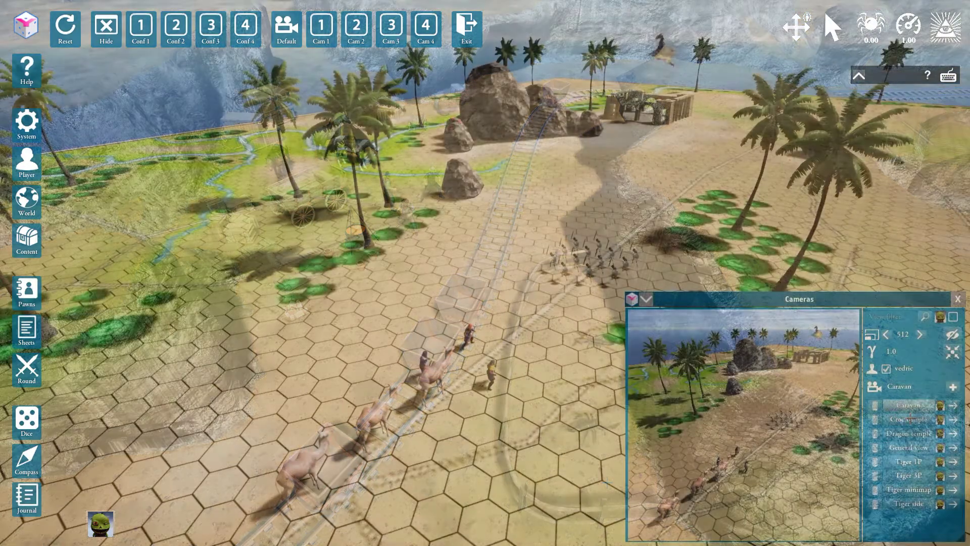
Step: Preview the Croc temple and General view cameras, then make General view the main view
left_click(908, 419)
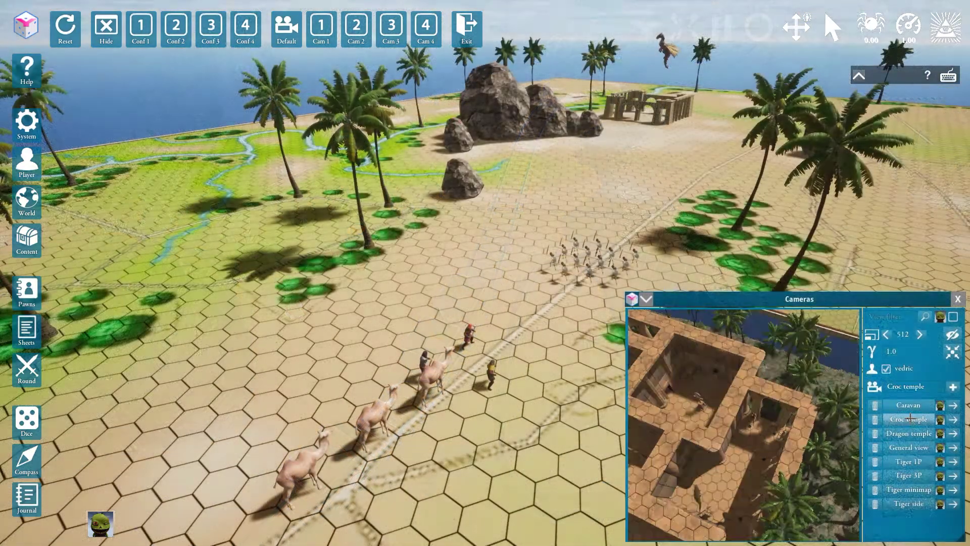
left_click(914, 447)
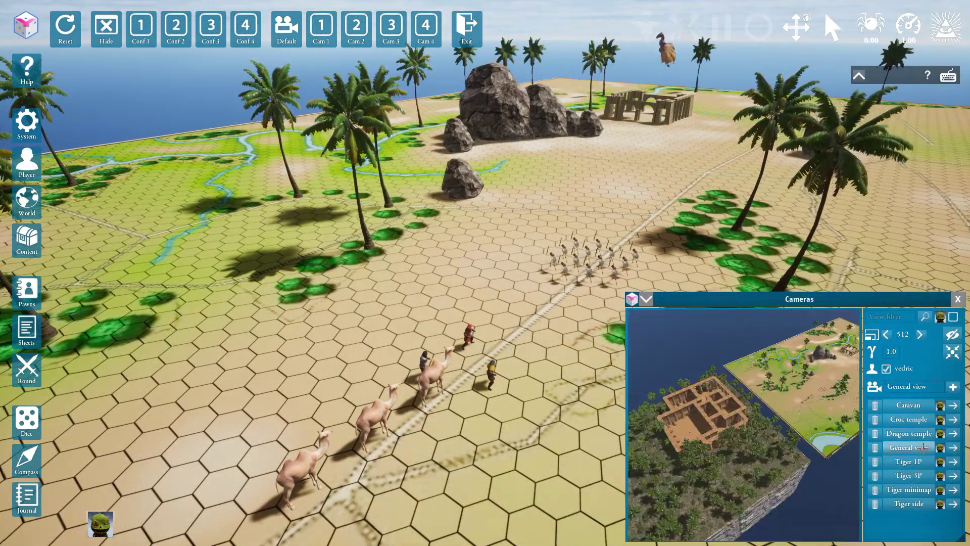
left_click(953, 447)
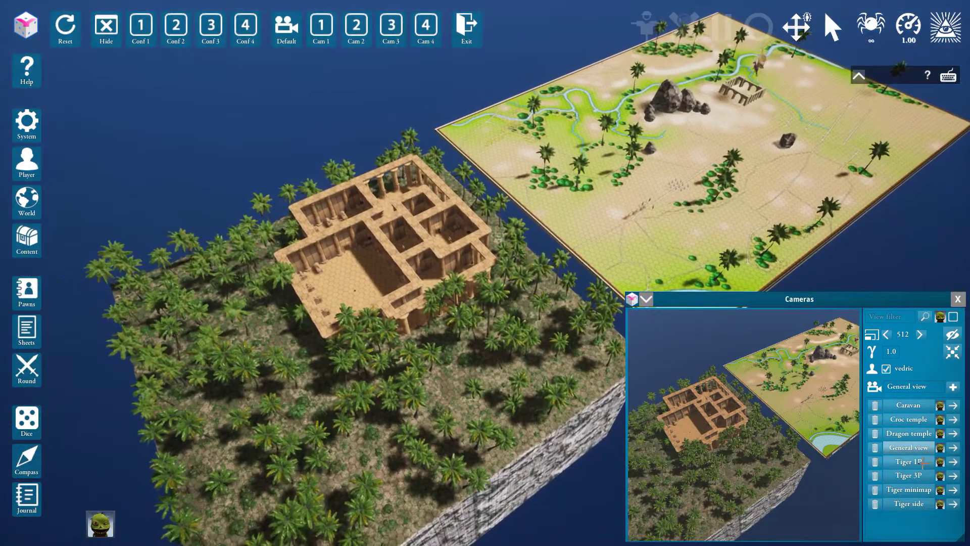
Step: Preview the Tiger 3P, minimap and side cameras, set Tiger side as main view, then preview Tiger 1P
left_click(916, 475)
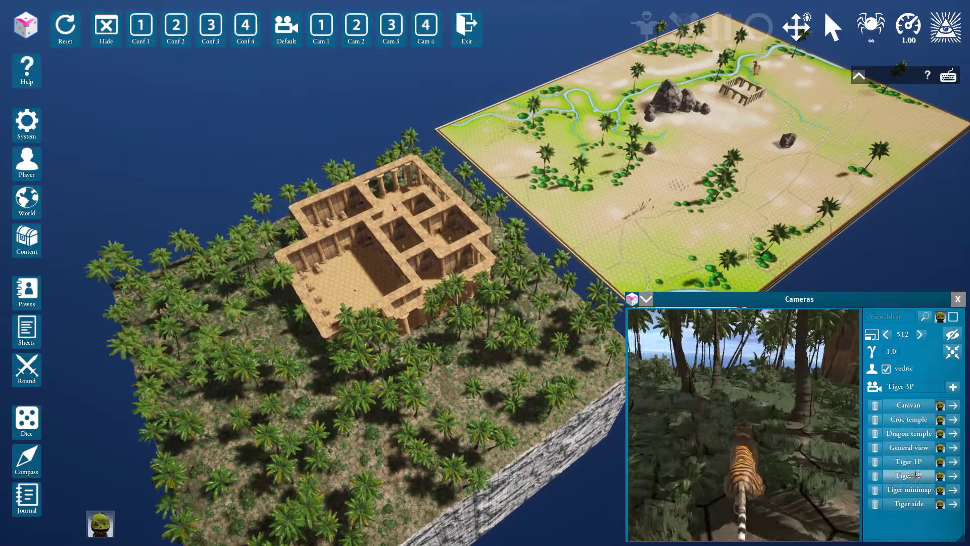
left_click(913, 489)
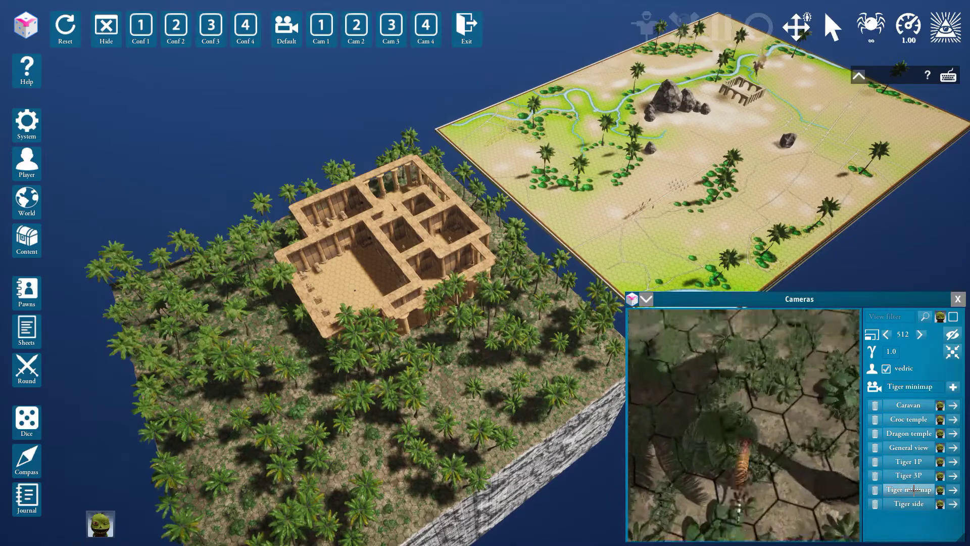
left_click(915, 503)
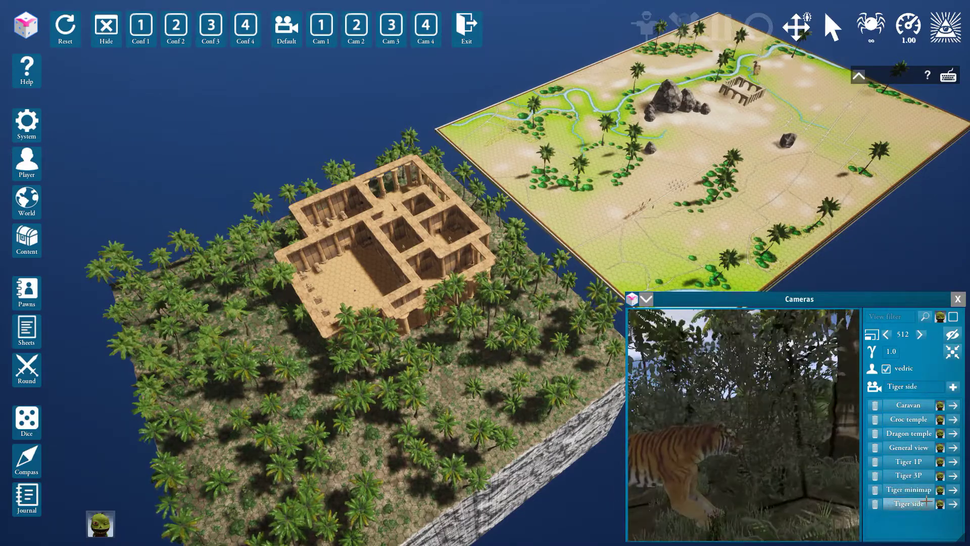
left_click(958, 503)
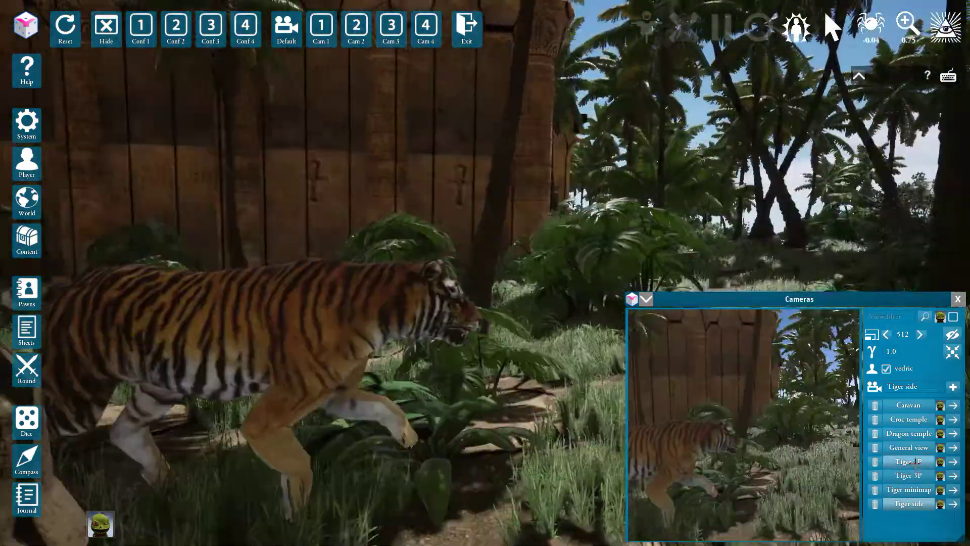
left_click(915, 462)
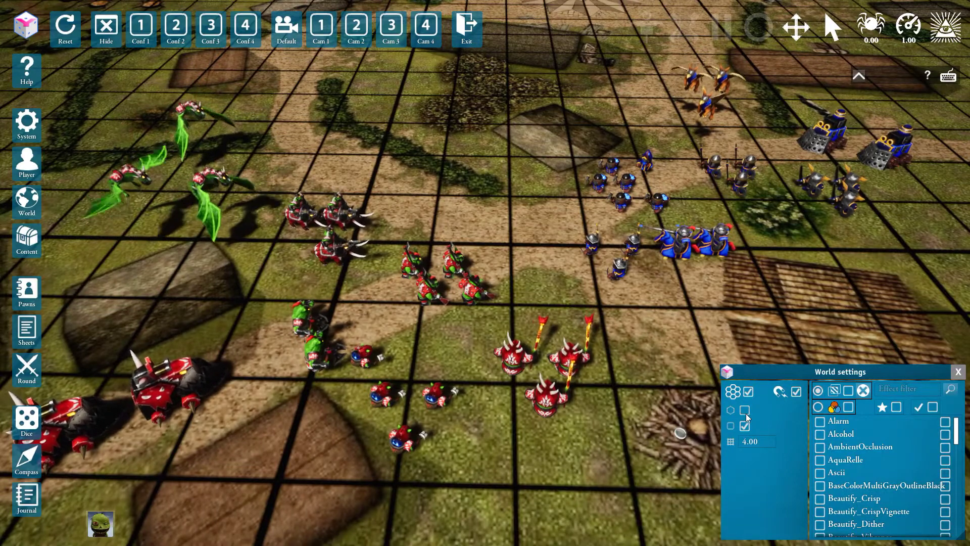
Step: Change the board grid from squares to hexes with a grid size of 2
left_click(744, 410)
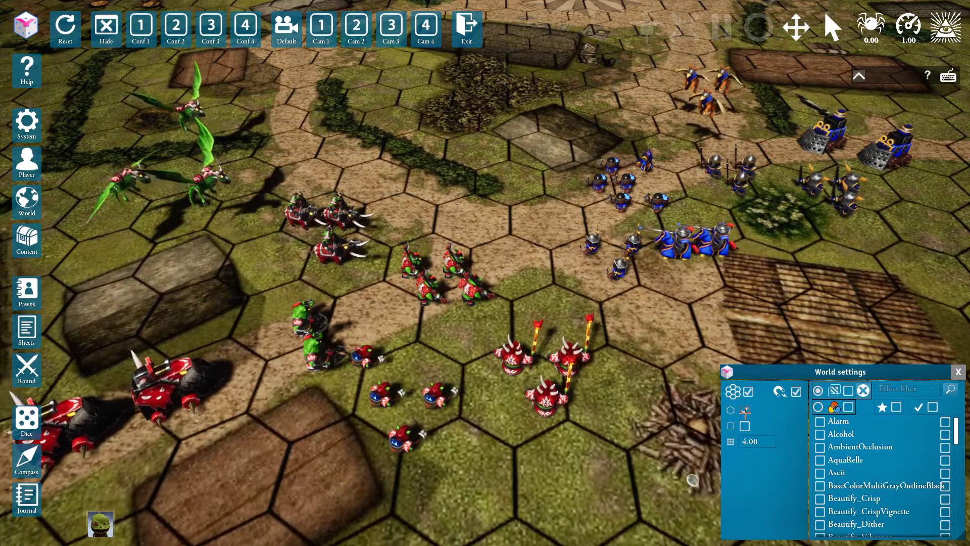
left_click(748, 442)
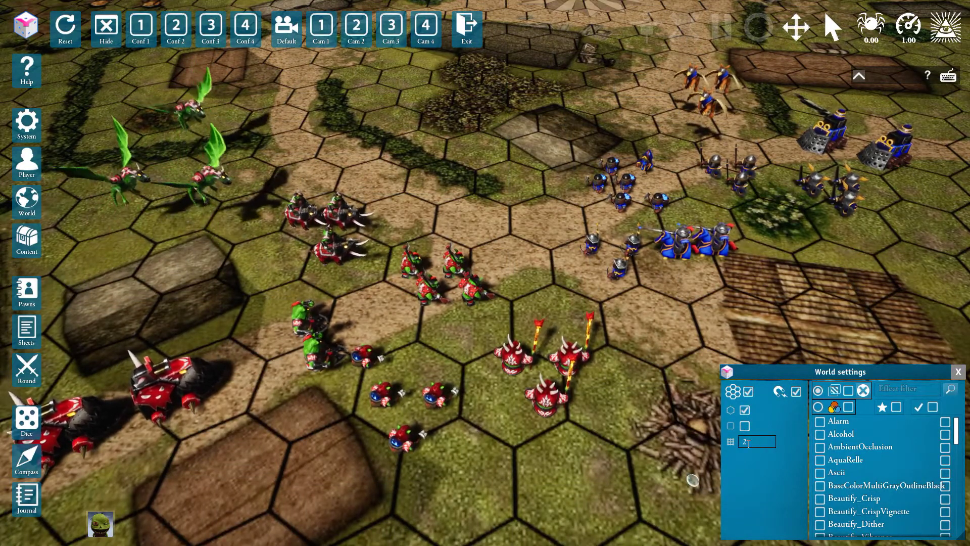
type("2")
key("Return")
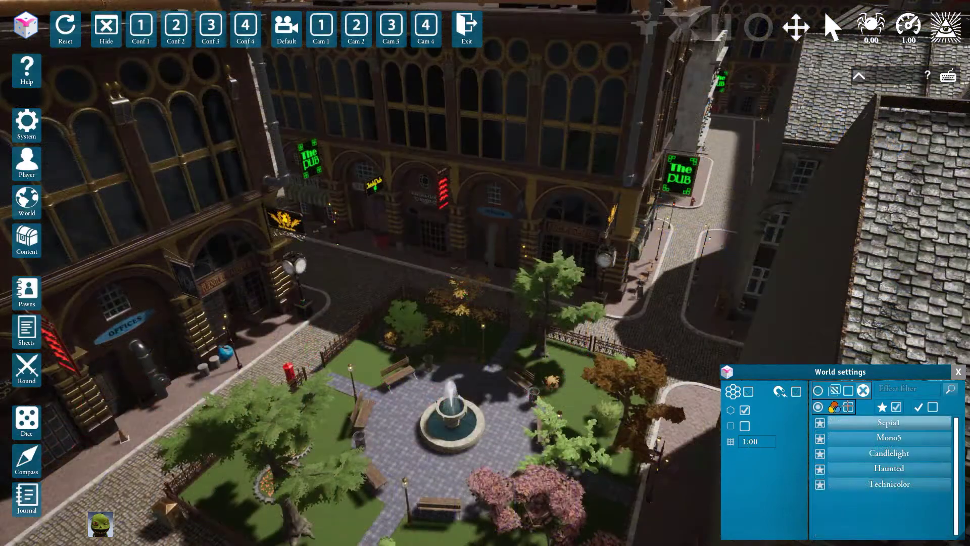
Step: Try the Sepia1, Mono5 and Candlelight colour filters on the scene
left_click(848, 406)
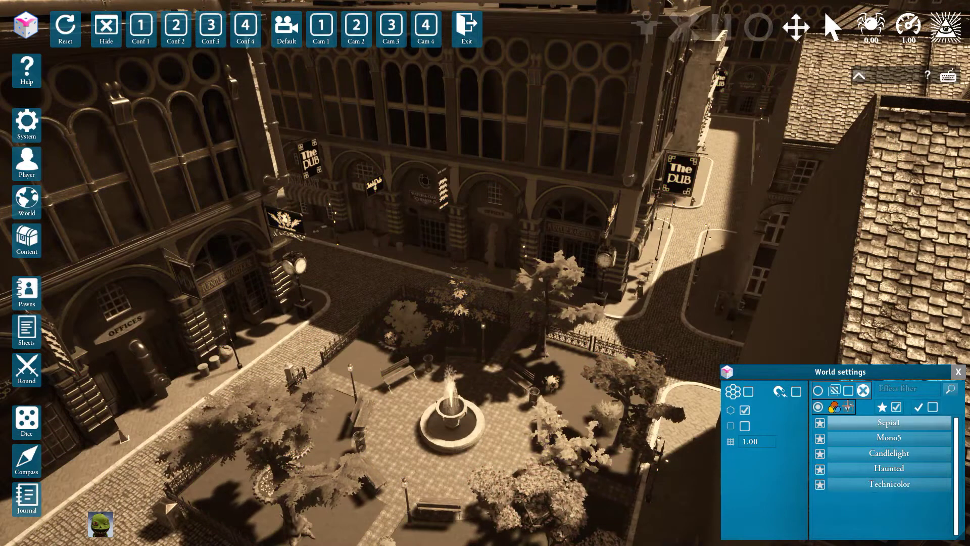
left_click(889, 439)
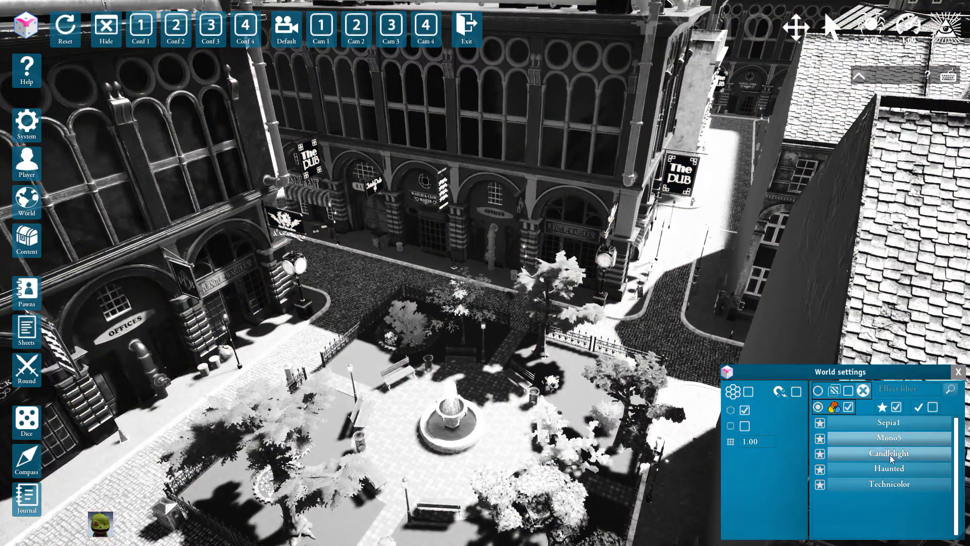
left_click(890, 455)
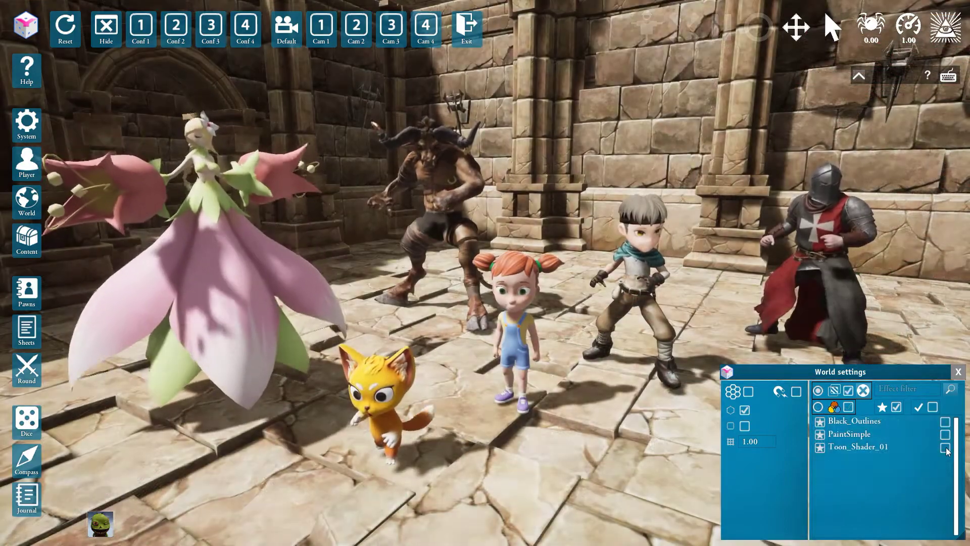
Step: Toggle Toon_Shader_01 and PaintSimple on and off, enable Black_Outlines, and switch to Cam 1
left_click(945, 447)
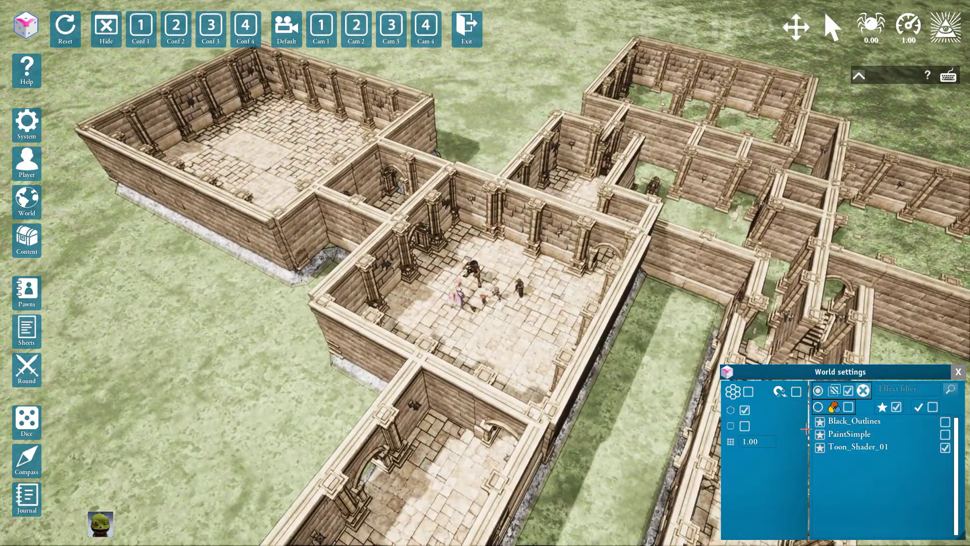
left_click(945, 448)
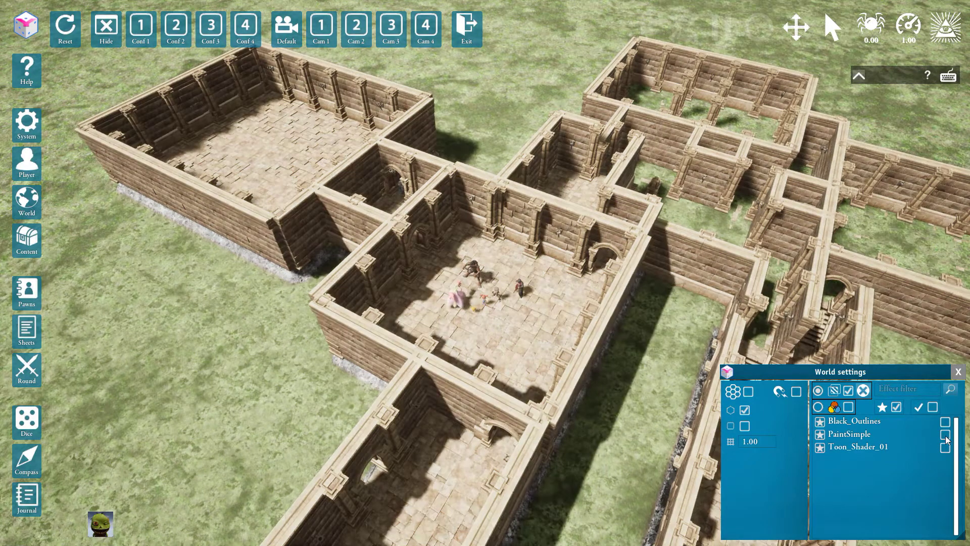
left_click(945, 435)
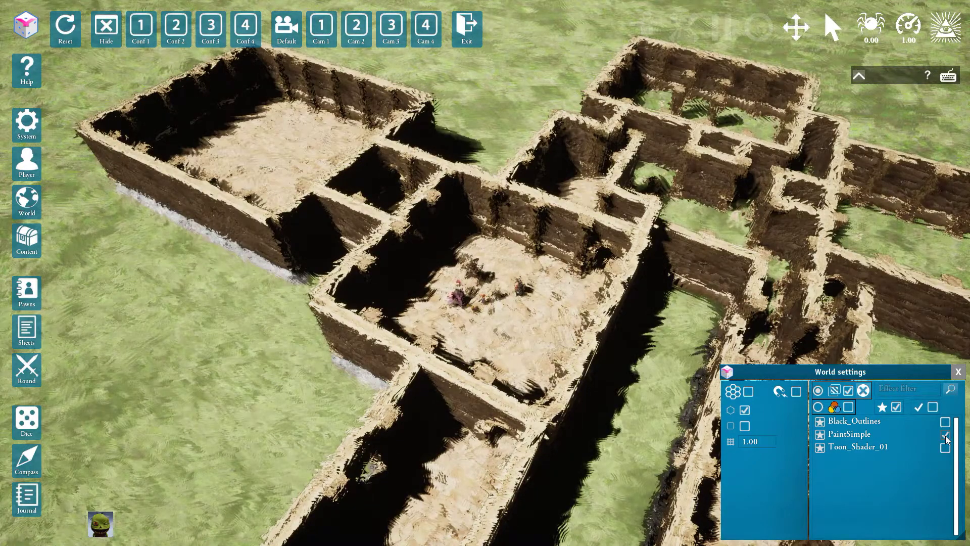
left_click(946, 436)
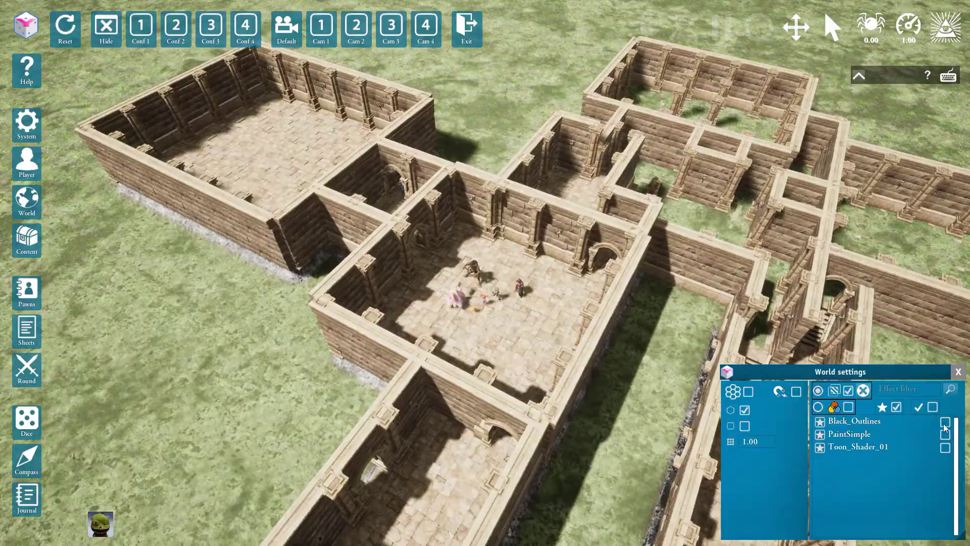
left_click(945, 424)
left_click(321, 28)
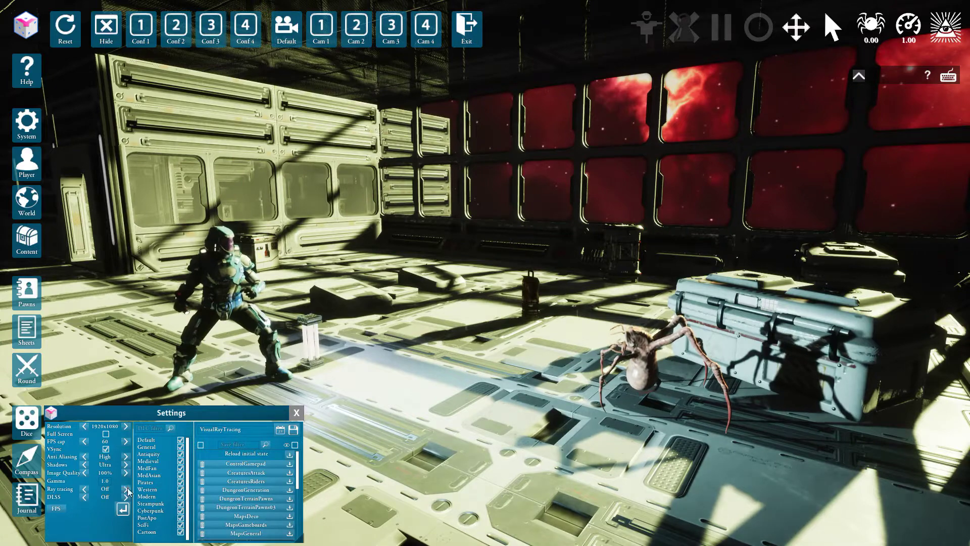
Step: Switch the Ray tracing lighting mode for brighter ambient light and fuller shadows in the hangar
left_click(123, 510)
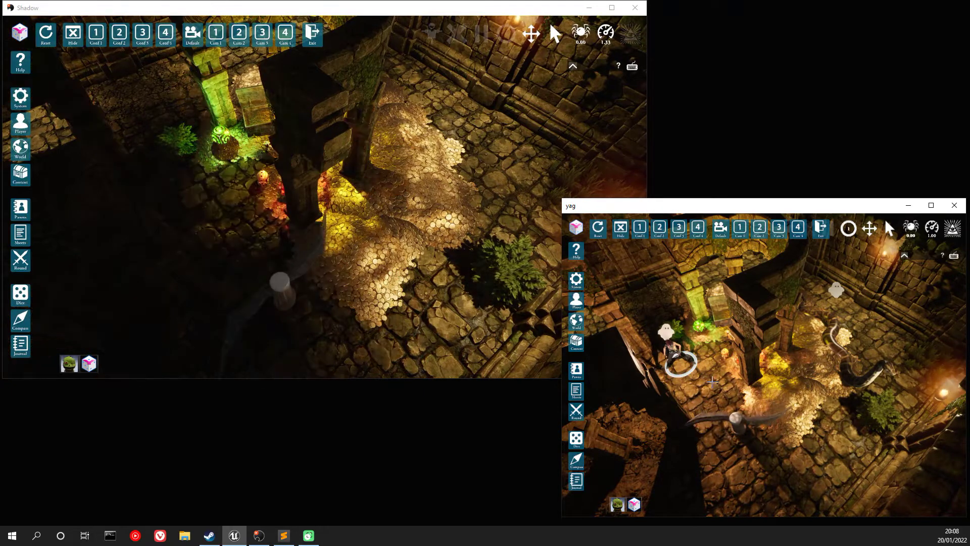
Step: Send the selected character to a new spot on the dungeon floor
left_click(833, 441)
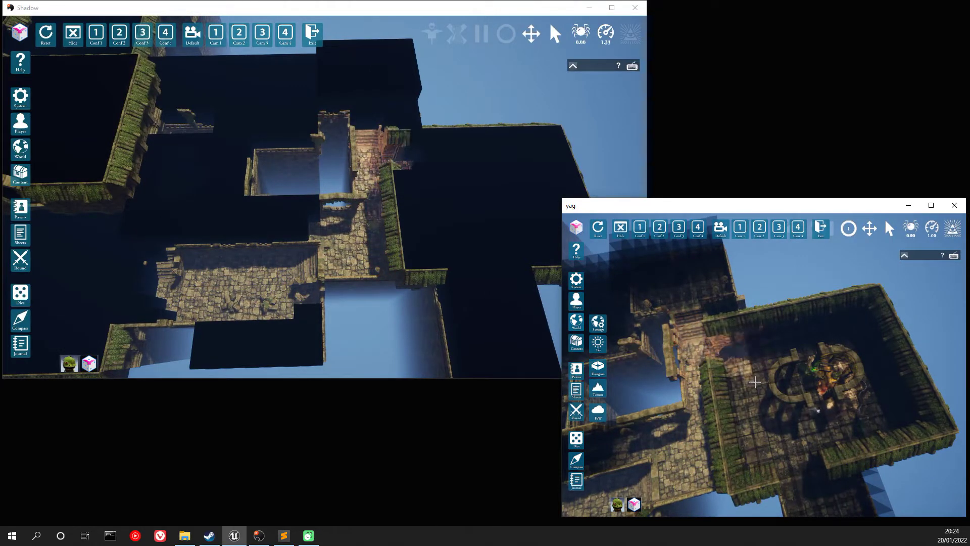
Step: Brush away the fog of war over the round-ruin room, including its right side and floor
left_click_drag(755, 382, 798, 387)
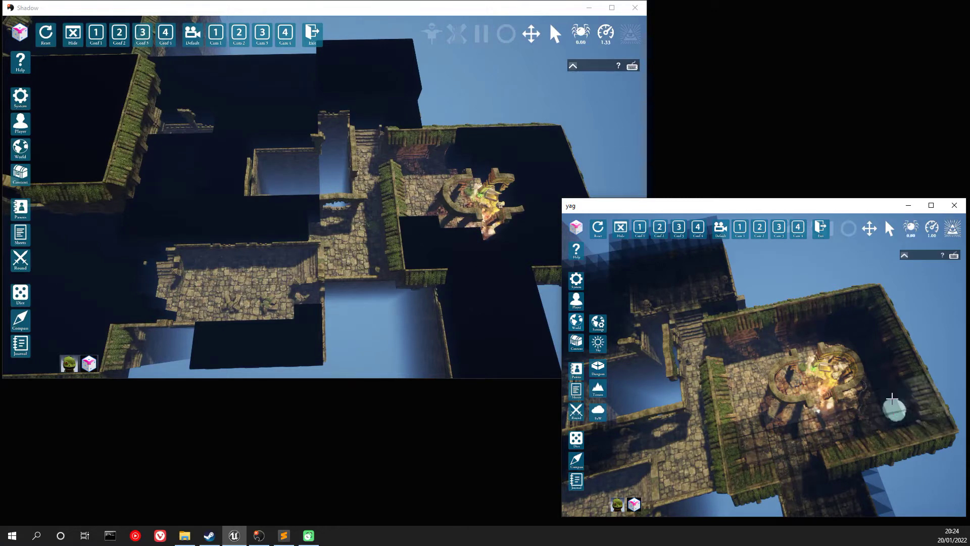
mouse_move(892, 399)
left_mouse_down()
mouse_move(858, 326)
mouse_move(871, 408)
left_mouse_up()
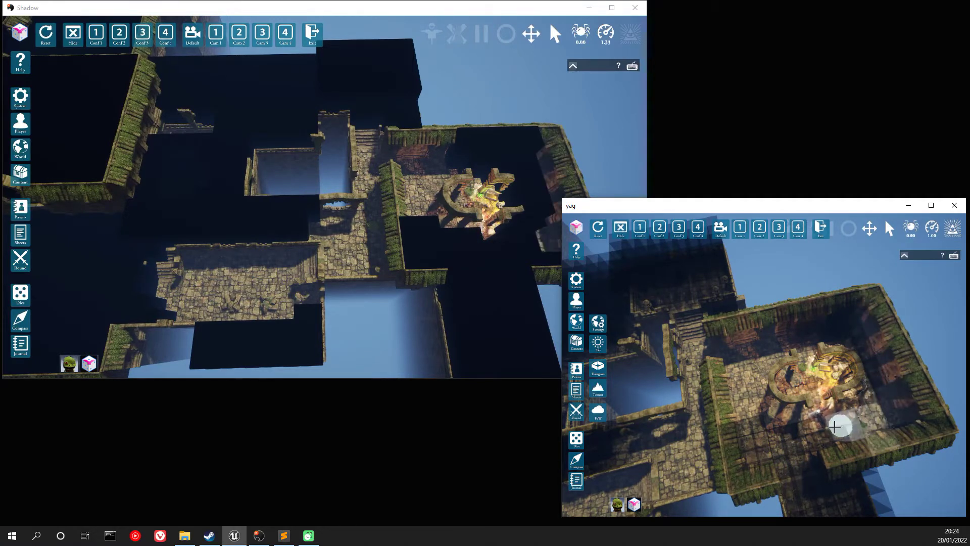
mouse_move(769, 446)
left_mouse_down()
mouse_move(754, 425)
mouse_move(796, 445)
left_mouse_up()
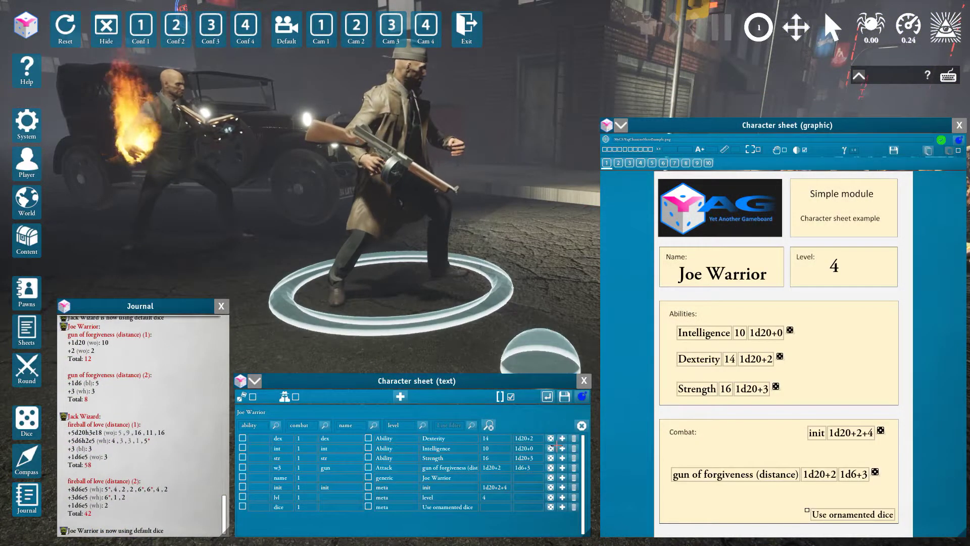
Step: Roll Joe Warrior's gun of forgiveness attack and Jack Wizard's fireball of love attack
left_click(550, 467)
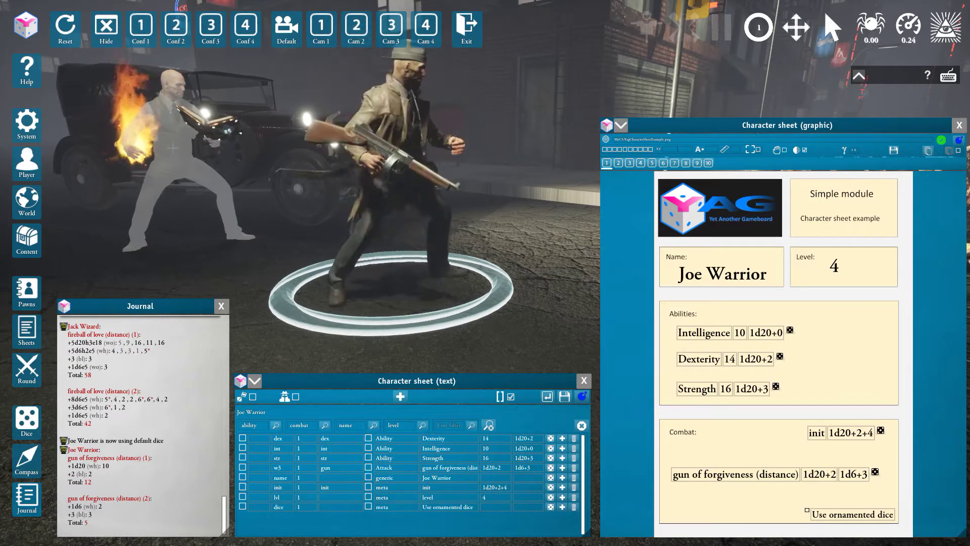
left_click(192, 189)
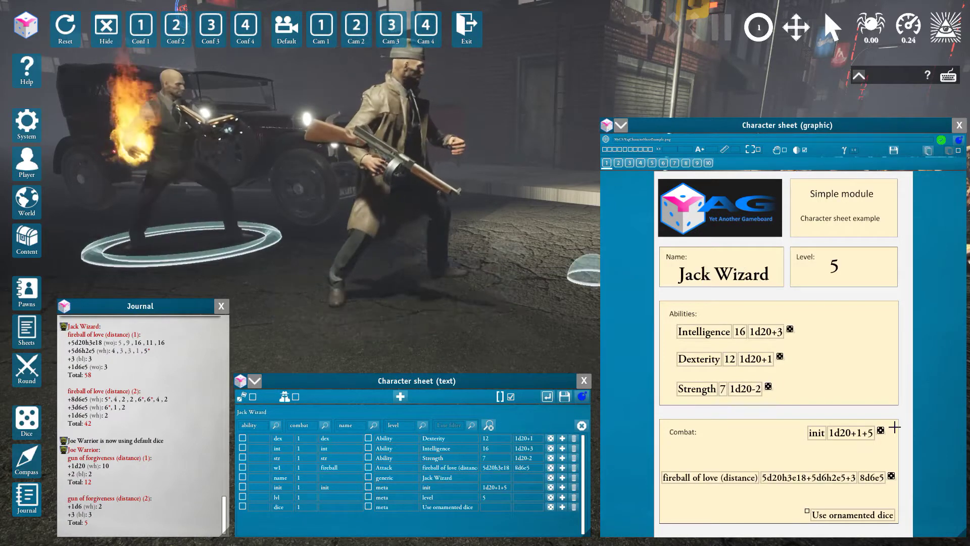
left_click(891, 475)
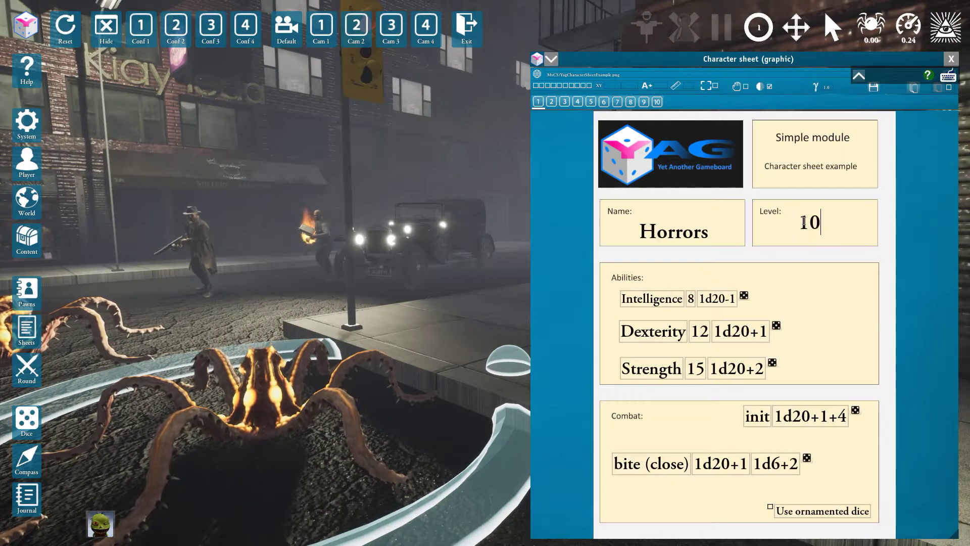
Step: Set the Horrors sheet to level 10, Dexterity 16 and Strength 5
key("Return")
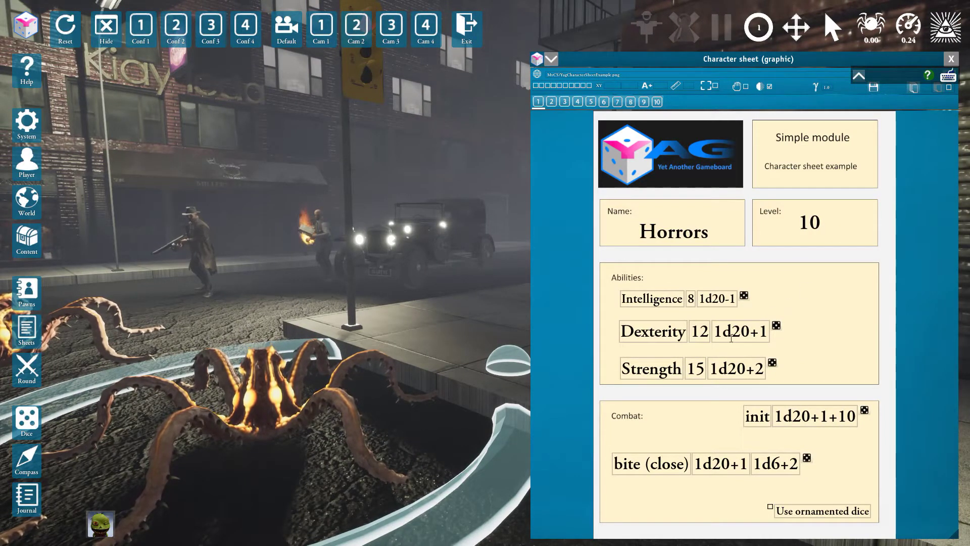
double_click(701, 331)
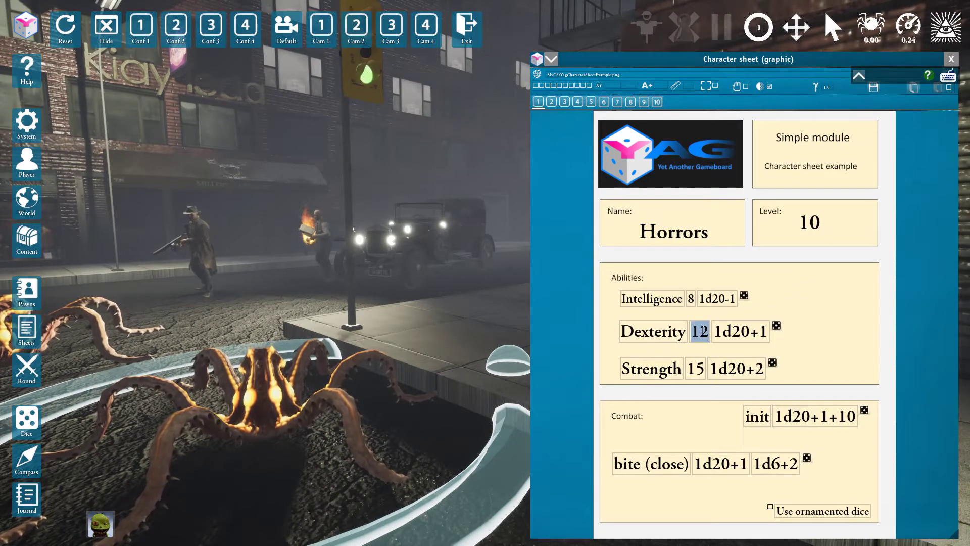
type("16")
key("Return")
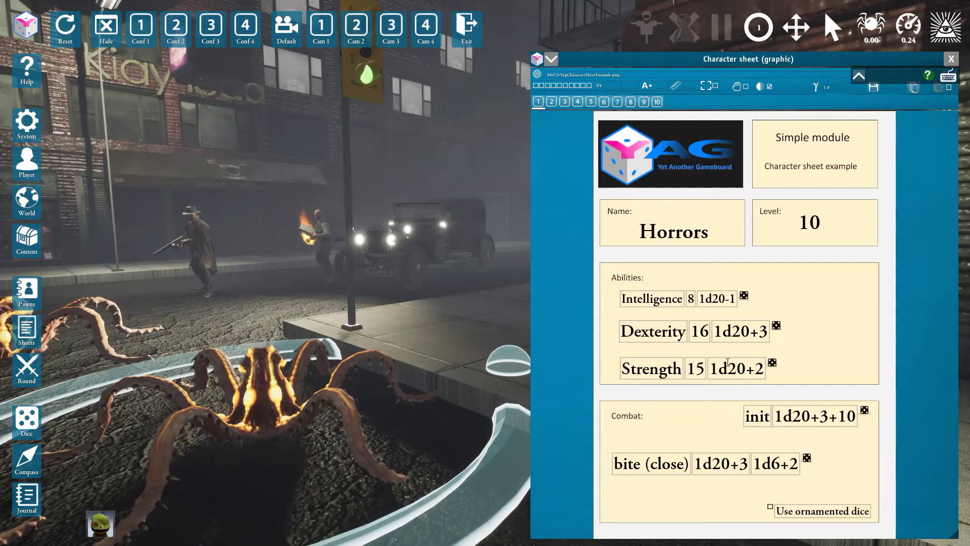
double_click(698, 369)
type("5")
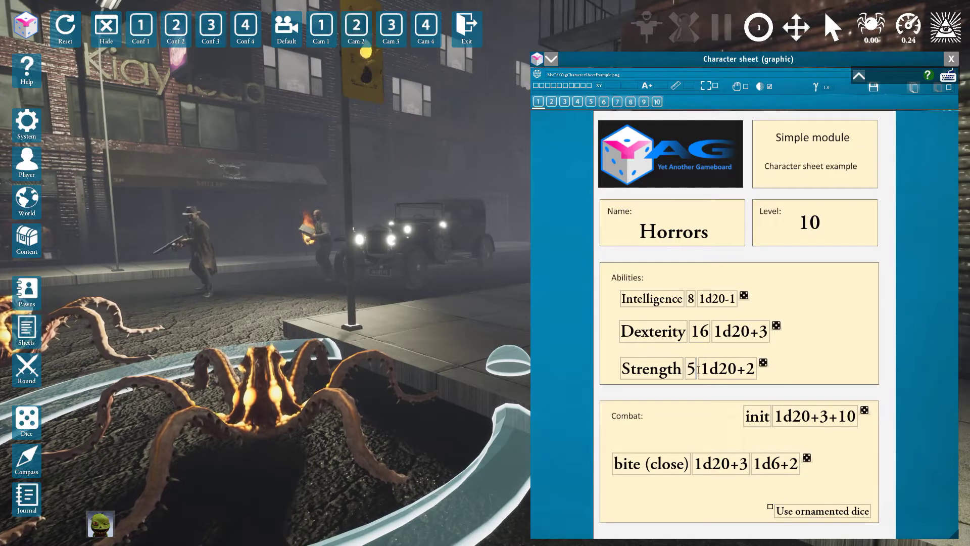
key("Return")
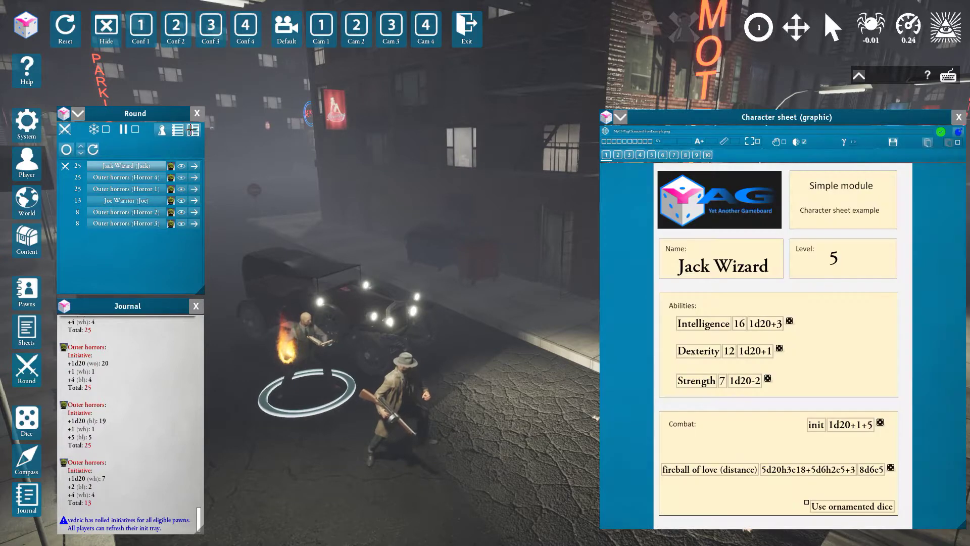
Step: Roll Jack Wizard's fireball, close his sheet, pass the turn to Horror 4 and move it along the street
left_click(890, 468)
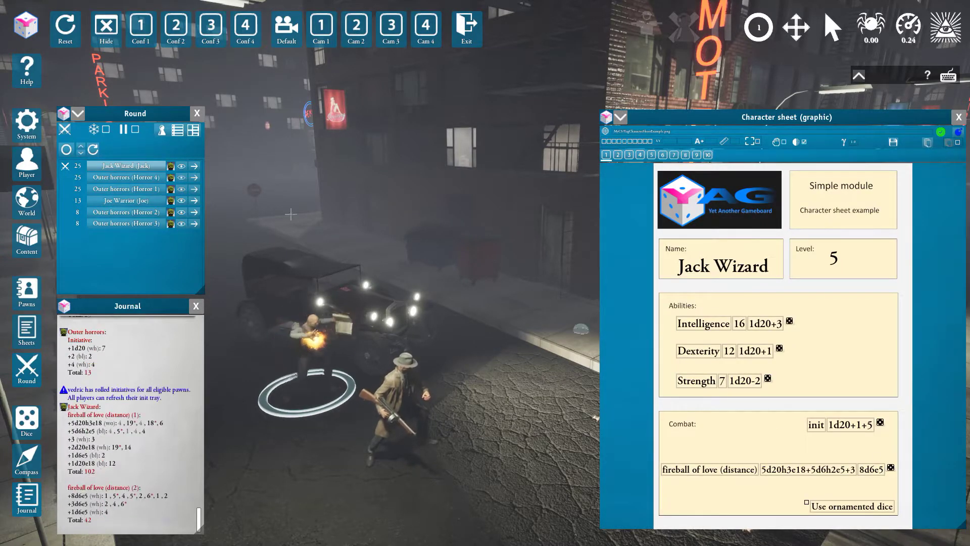
left_click(194, 132)
left_click(80, 150)
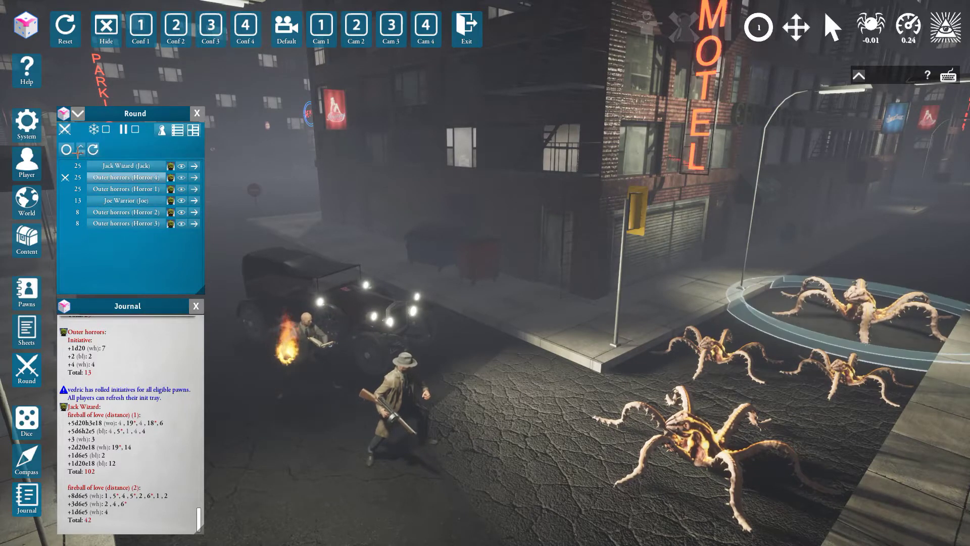
left_click(519, 423)
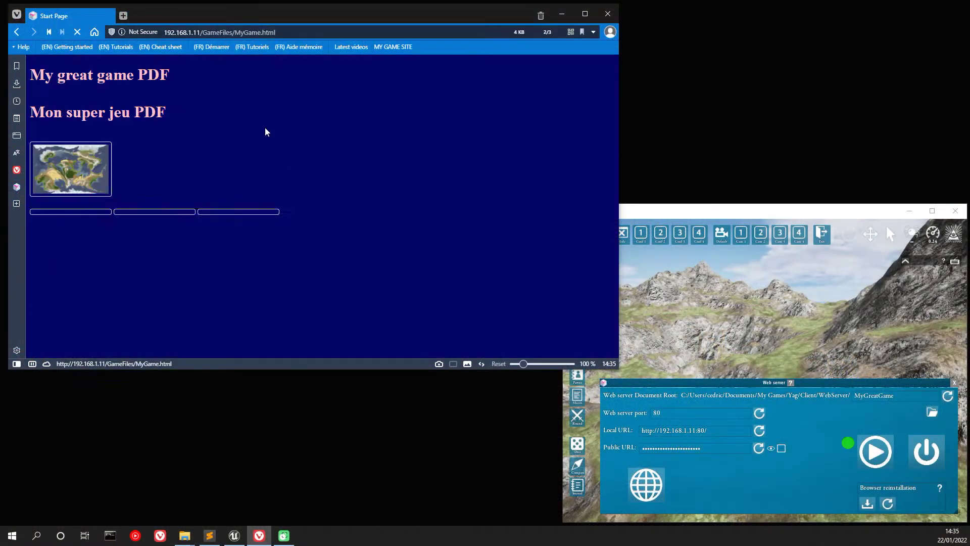
Step: Open the game PDF and the world map from the MyGame page, returning to it each time
left_click(132, 82)
left_click(153, 17)
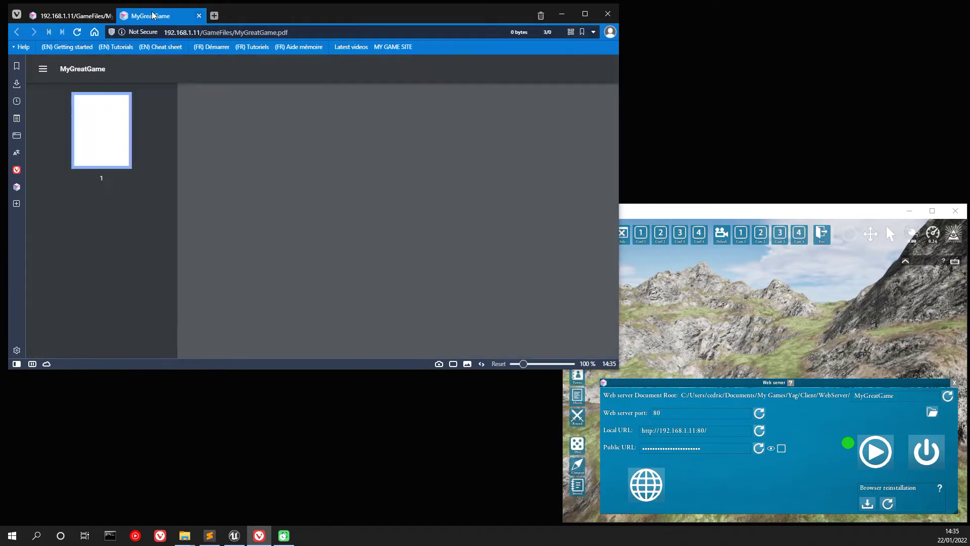
left_click(74, 15)
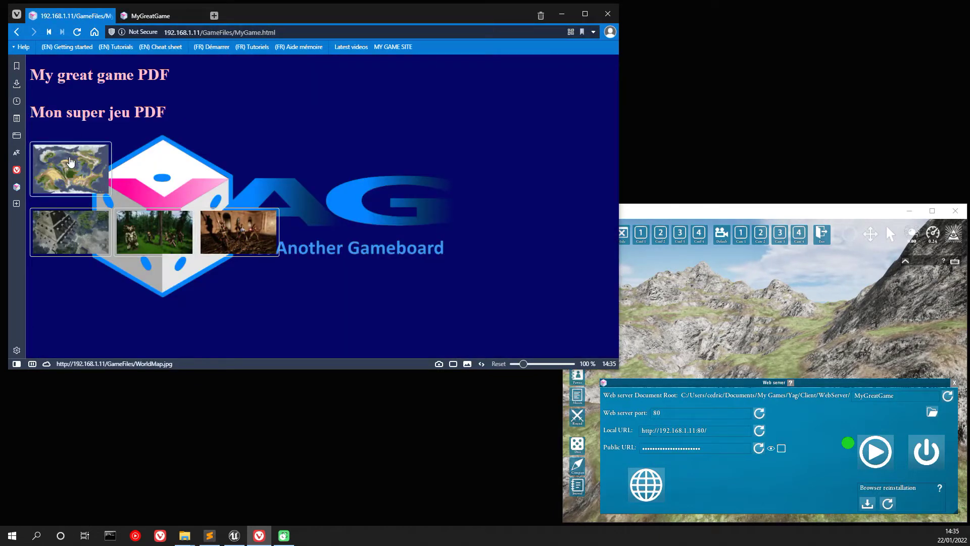
left_click(272, 10)
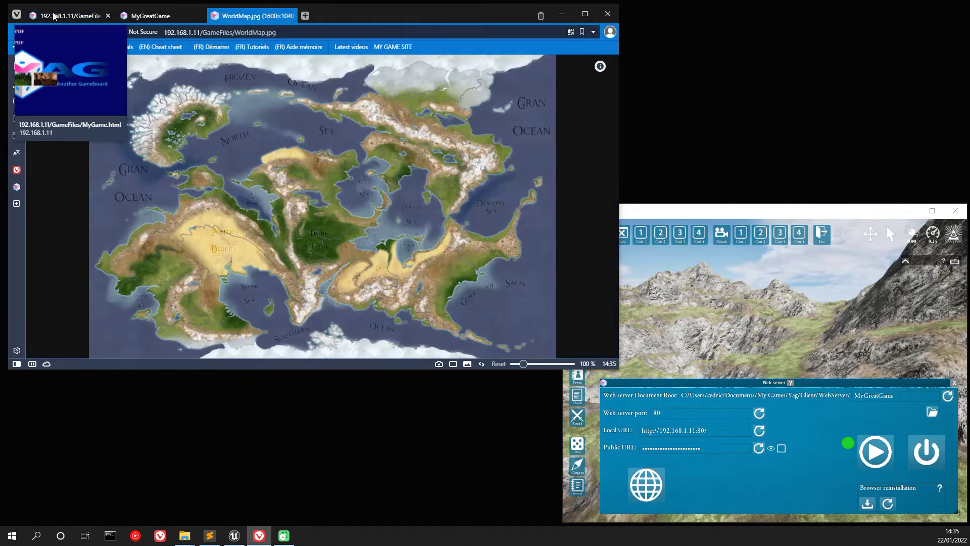
left_click(71, 16)
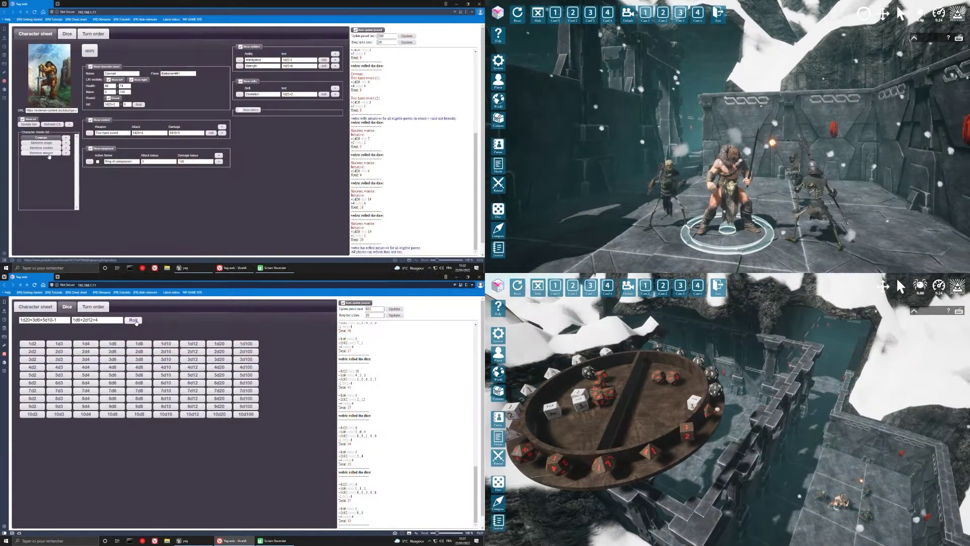
Step: View the Skeleton warrior and Skeleton soldier sheets, then roll the Cowman's weapon damage into the journal
left_click(49, 153)
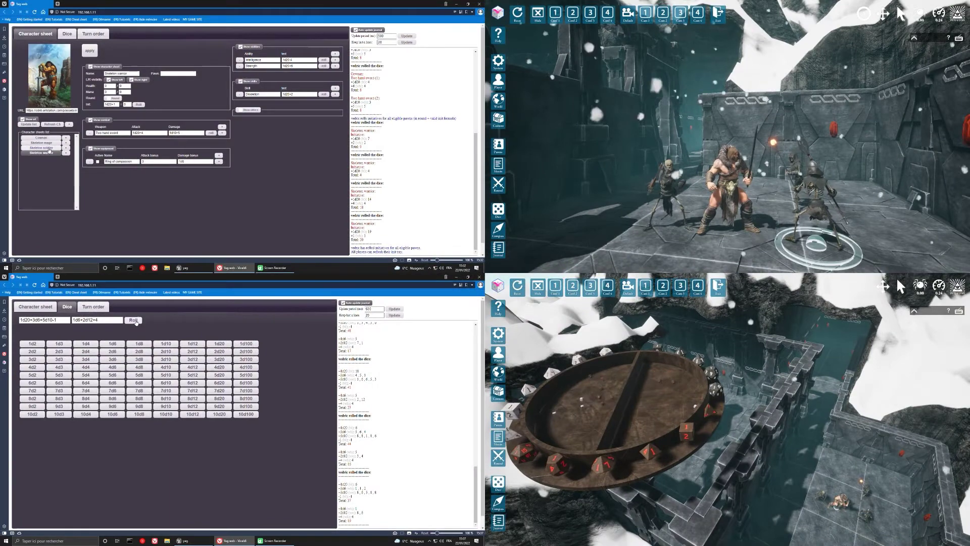
left_click(48, 147)
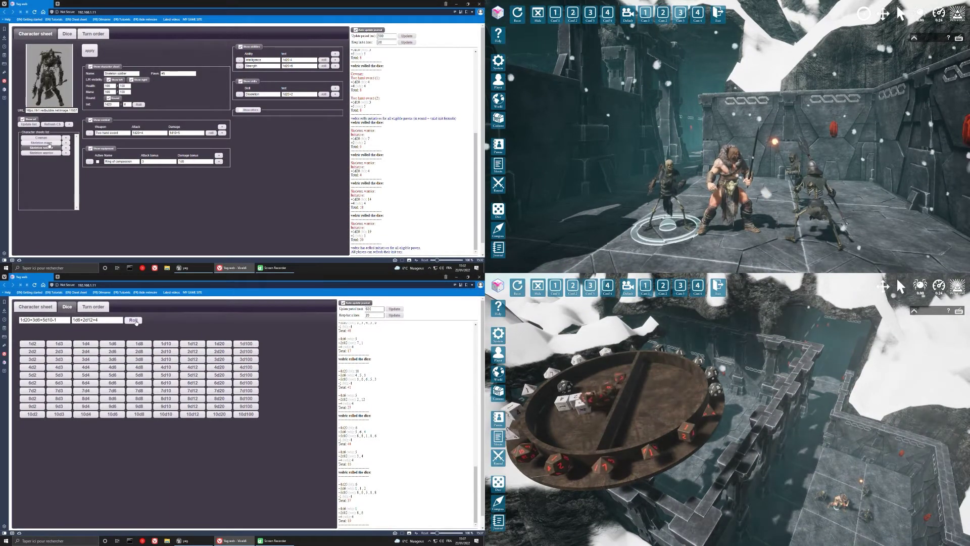
left_click(49, 137)
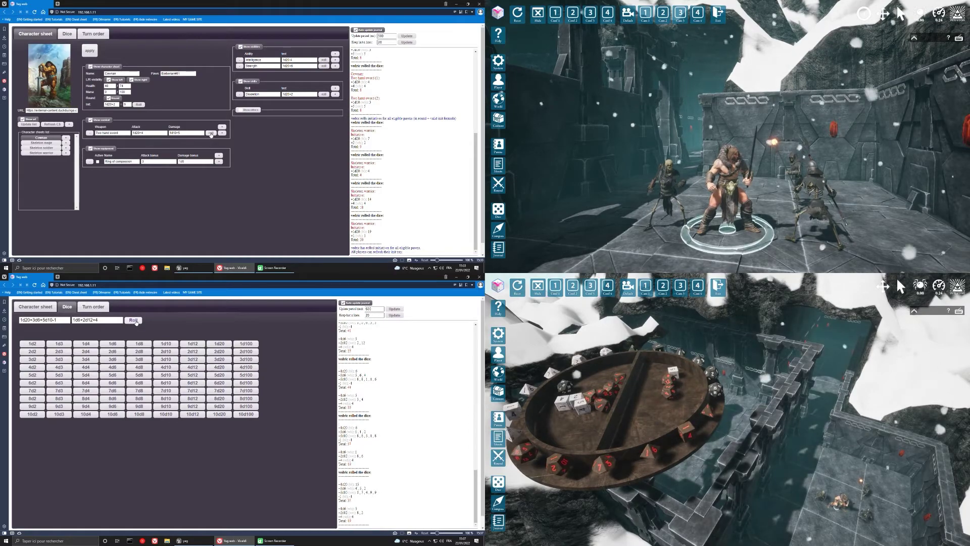
left_click(211, 132)
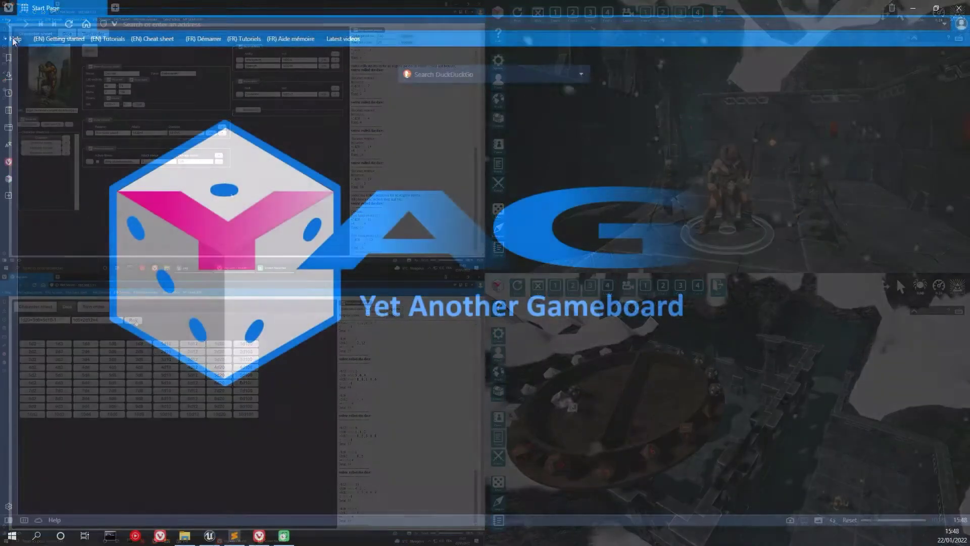
left_click(14, 39)
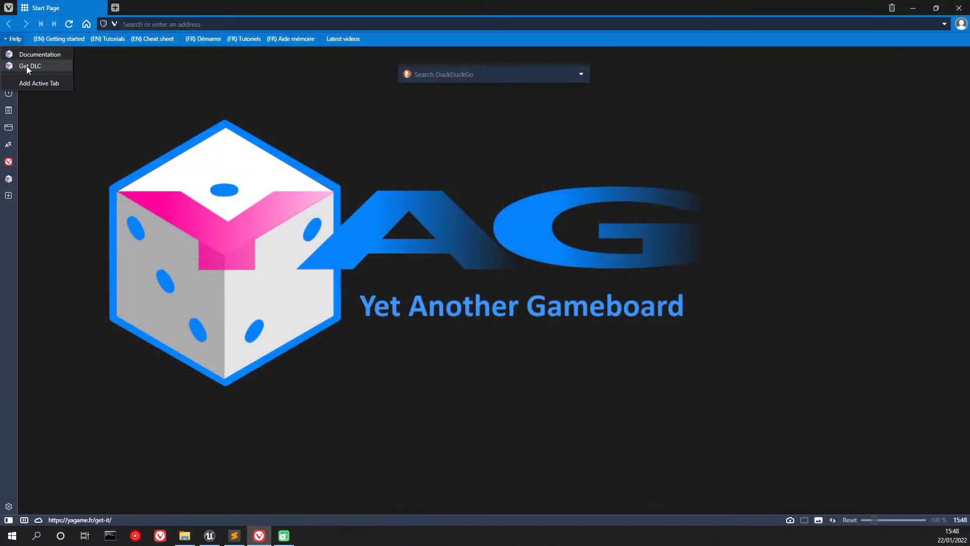
Step: From Get DLC, open the Medieval Asian Content Steam page and view its palace and village screenshots
left_click(26, 66)
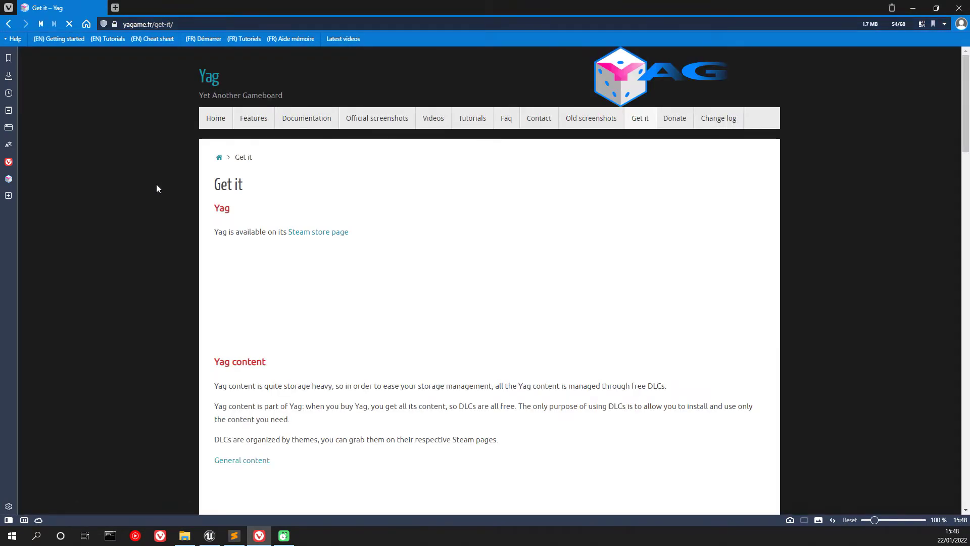
scroll(157, 189, "down", 7)
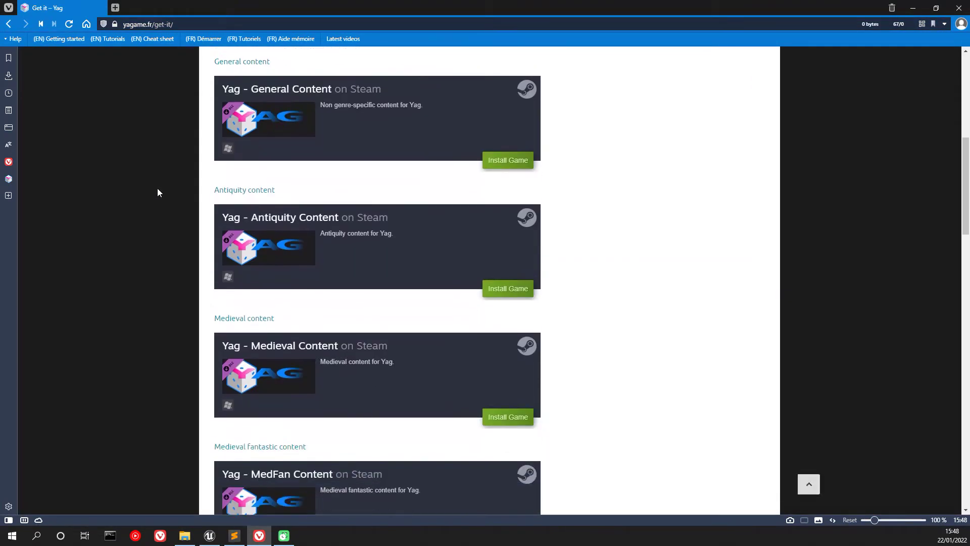
scroll(158, 192, "down", 5)
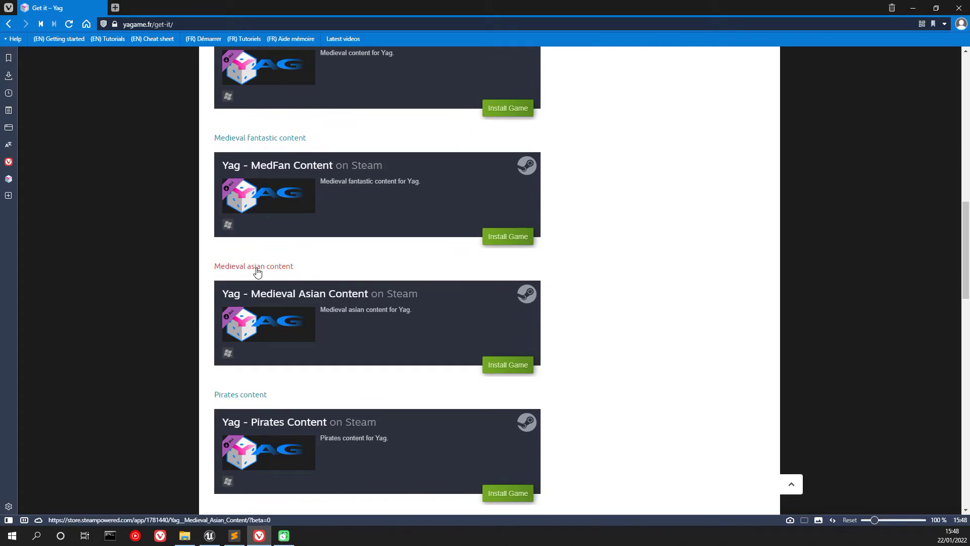
left_click(257, 272)
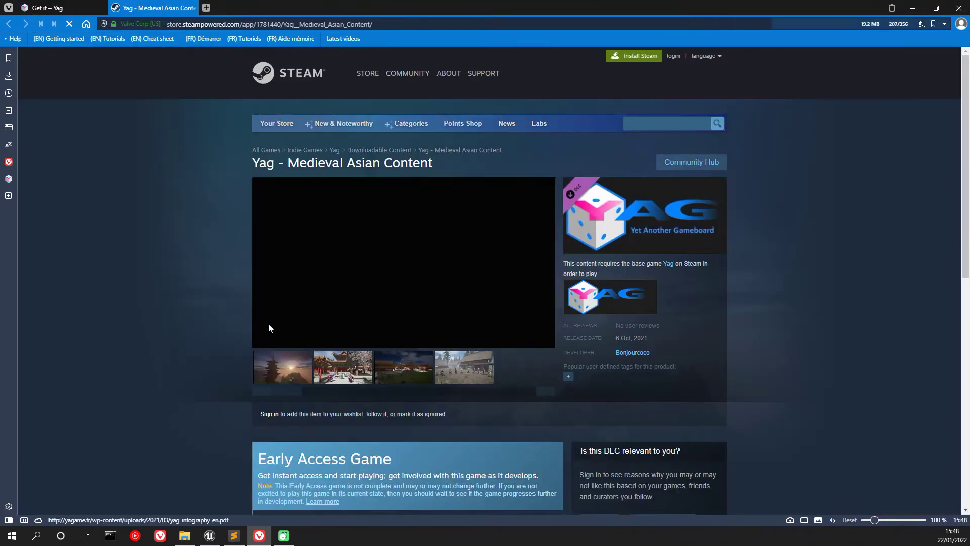
left_click(336, 373)
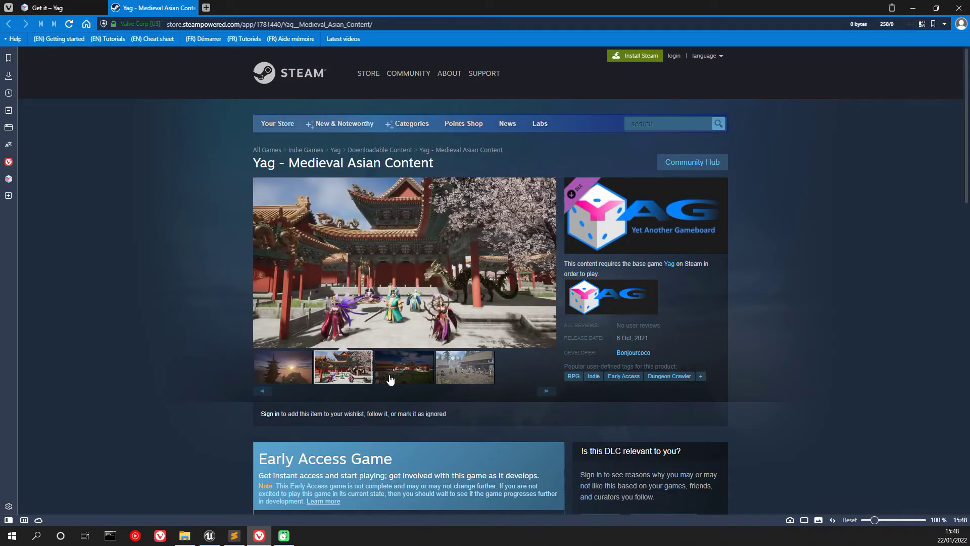
left_click(464, 368)
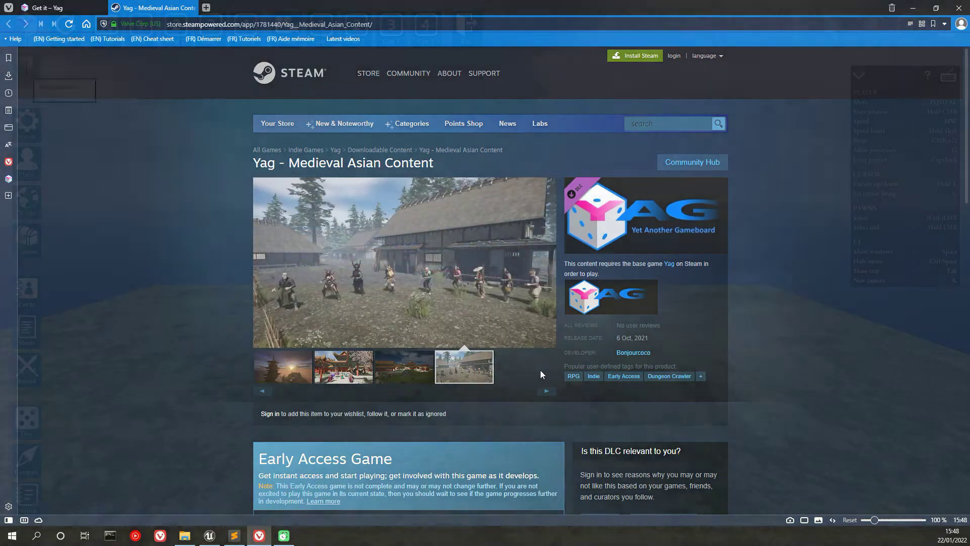
scroll(546, 333, "down", 2)
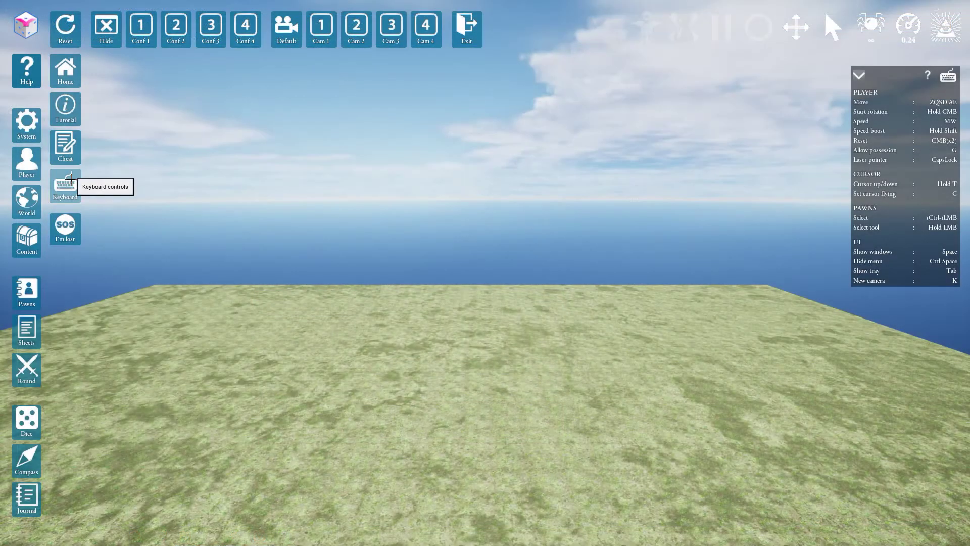
Step: Show the keyboard controls help for the G (pawn possession) and I (left weapon scale) keys
left_click(71, 179)
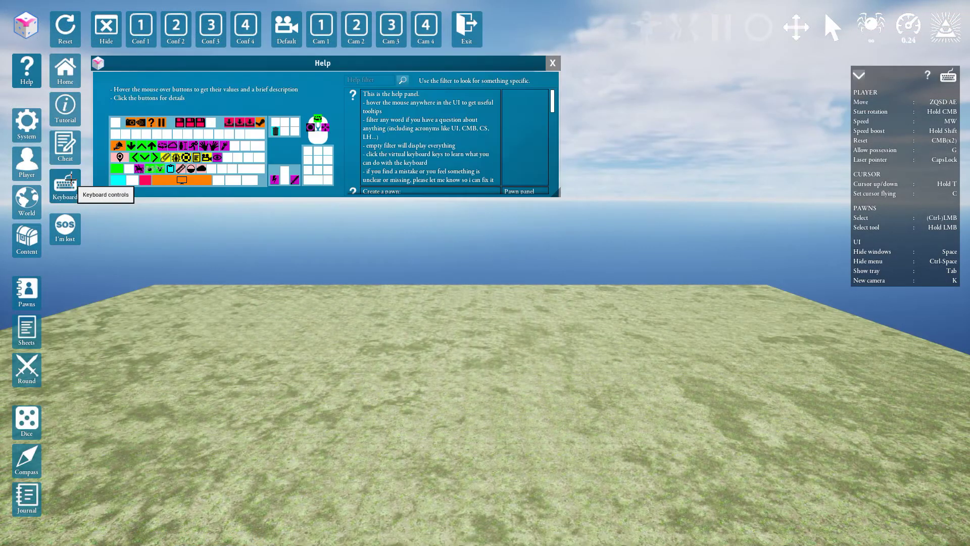
left_click(177, 160)
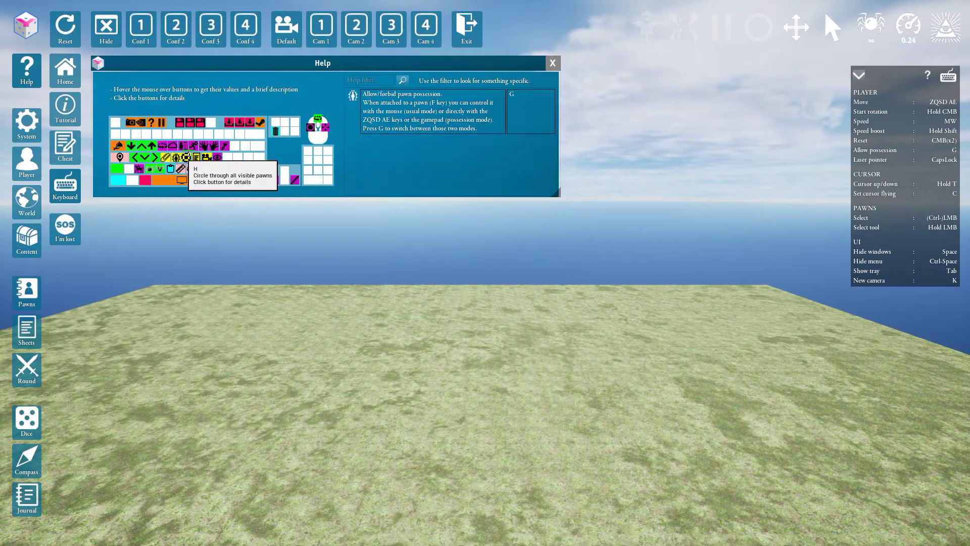
left_click(202, 151)
Step: From the Home window, open the English Getting started PDF and the Cheat sheet PDF
left_click(72, 67)
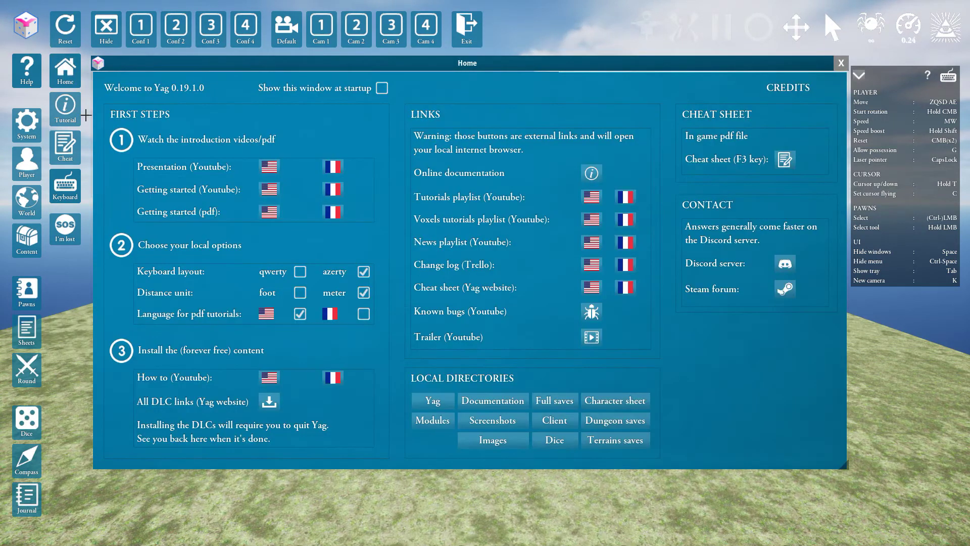
left_click(269, 212)
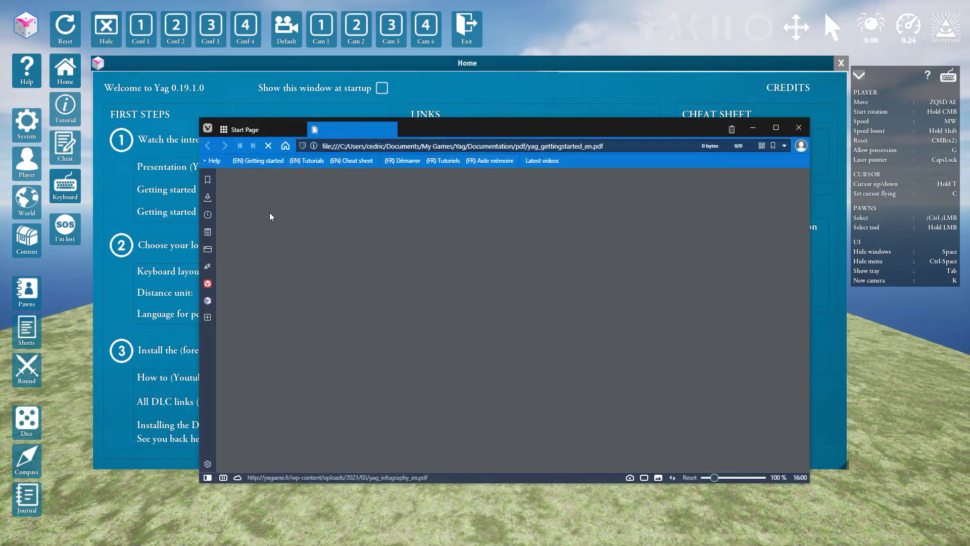
left_click(584, 88)
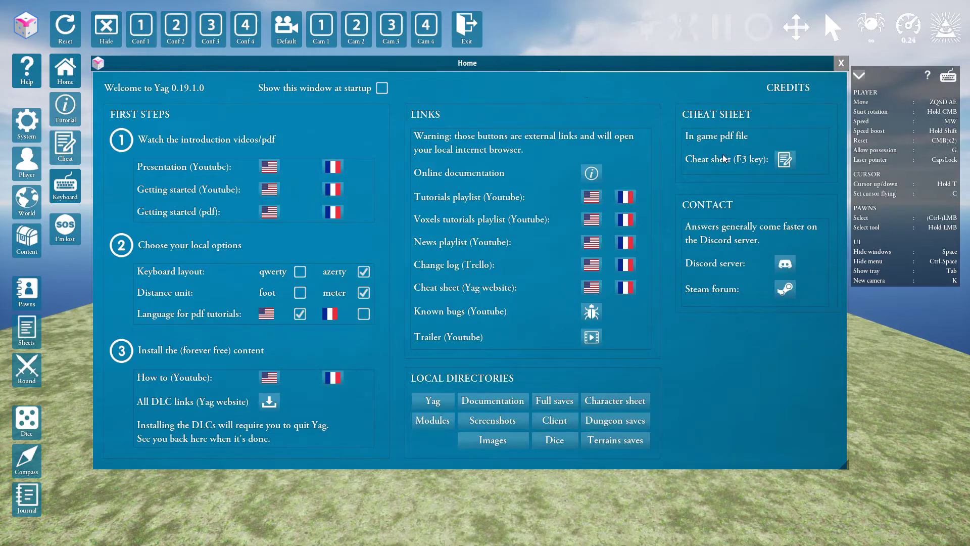
left_click(785, 160)
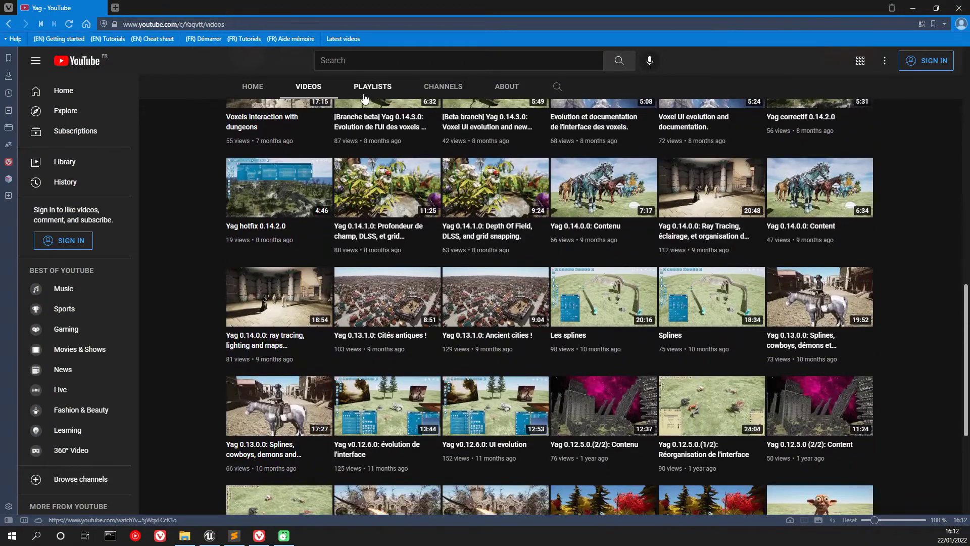
Step: Show the Yag channel's playlists, then page through pages 2–4 of the HTTP REST API PDF
left_click(364, 86)
scroll(680, 251, "down", 4)
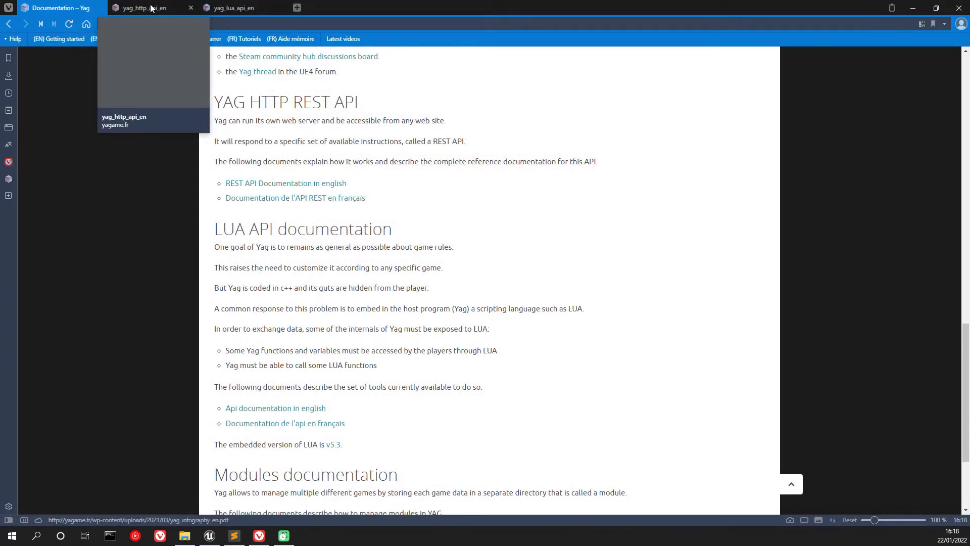
left_click(151, 9)
left_click(96, 216)
left_click(89, 305)
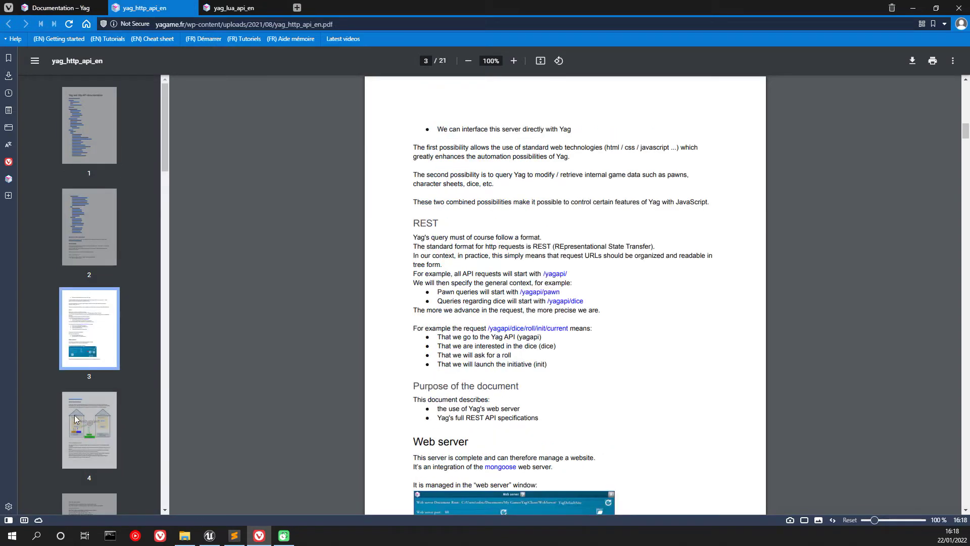
left_click(75, 414)
Step: Page through pages 2–4 of the LUA-YAG API PDF
left_click(229, 6)
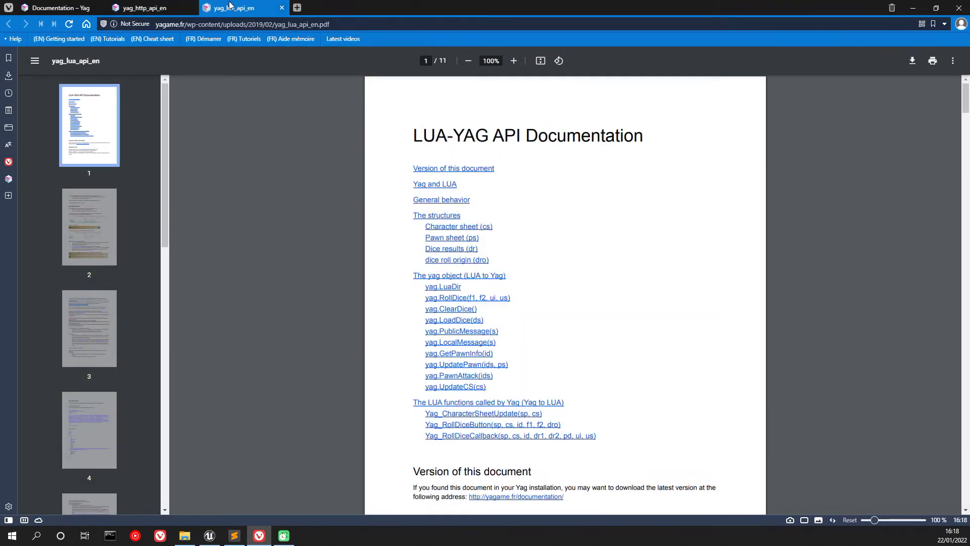
left_click(81, 222)
left_click(72, 365)
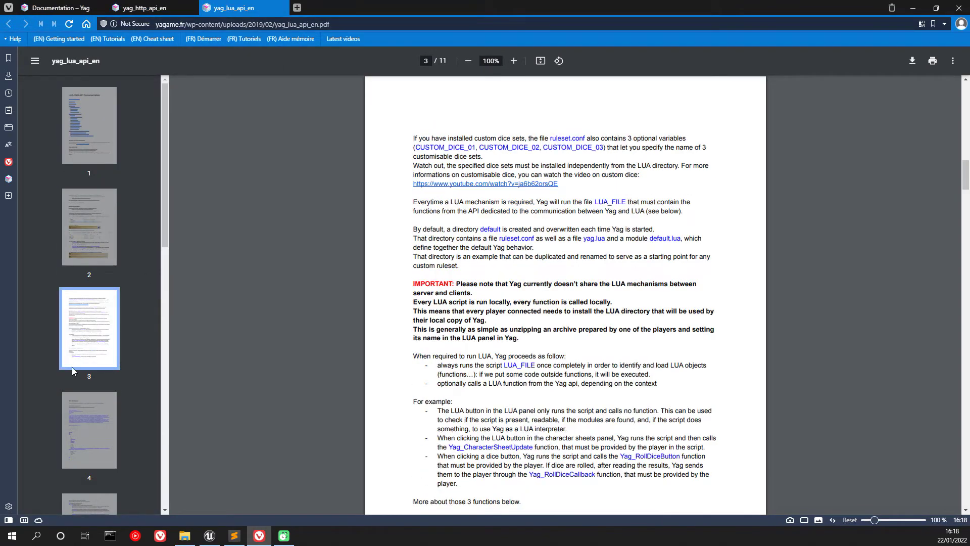
left_click(78, 432)
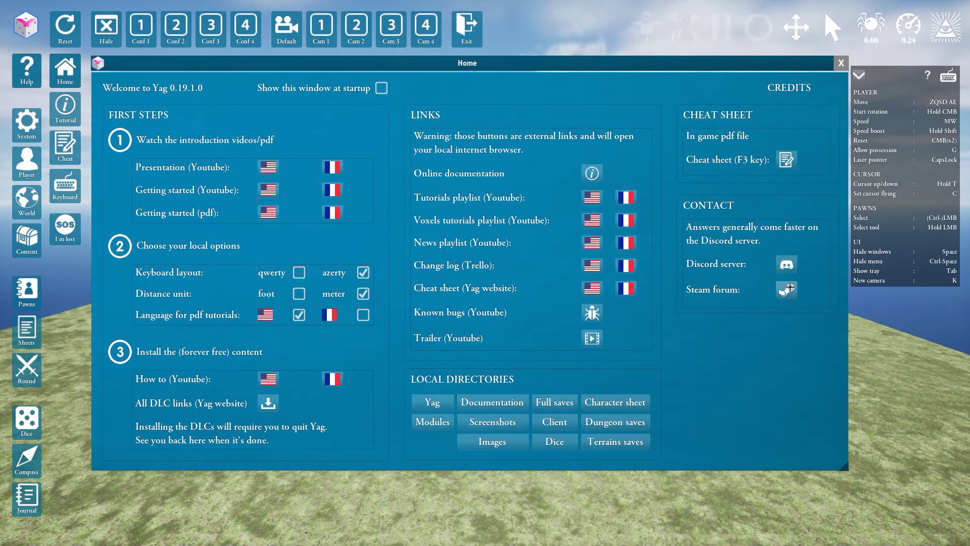